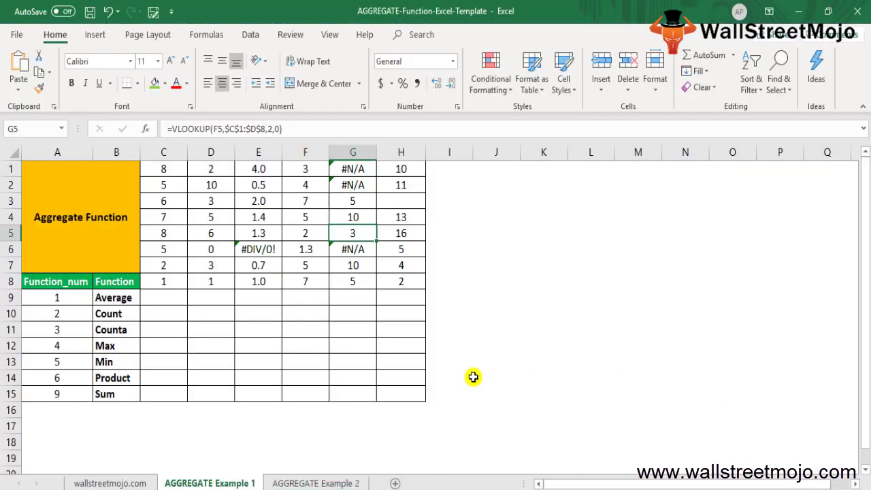
# Type the notes 'math/Trig' and '2010' into B31 and B32 below the table.
pyautogui.click(195, 445)
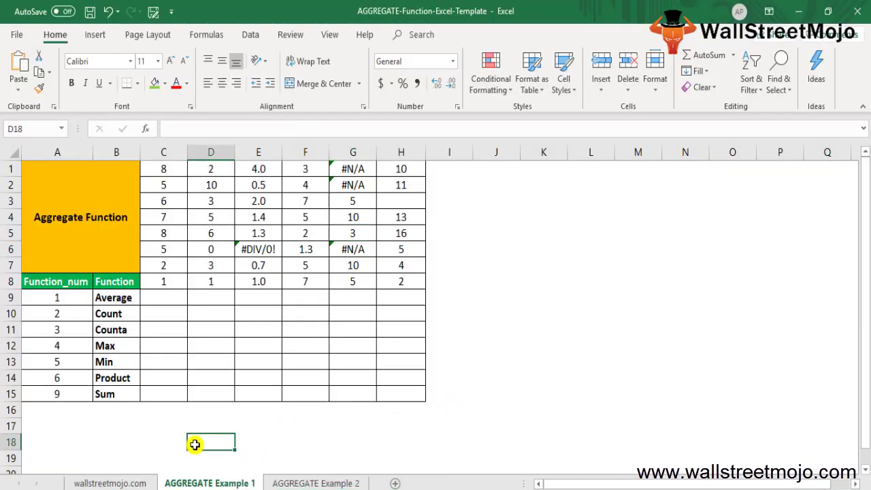
pyautogui.press('pagedown')
pyautogui.press('Up')
pyautogui.press('Left')
pyautogui.press('Up')
pyautogui.press('Left')
pyautogui.press('Up')
pyautogui.press('Up')
pyautogui.press('Up')
pyautogui.press('Up')
pyautogui.write('math')
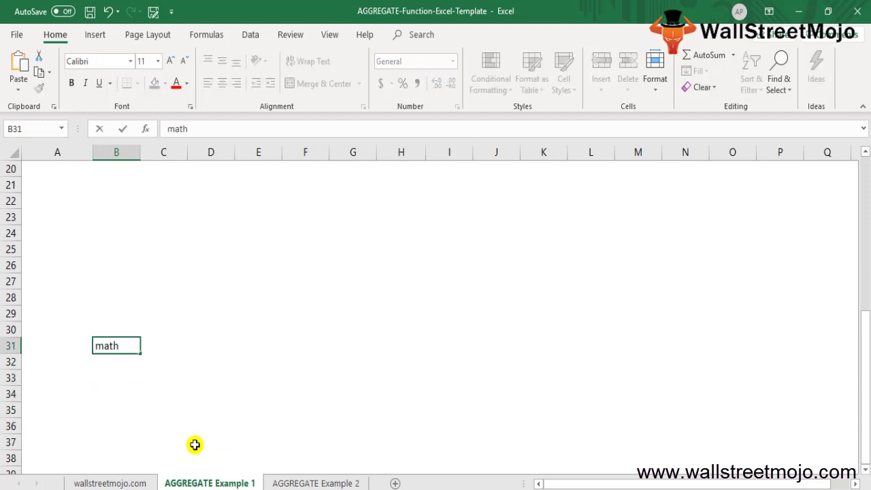
pyautogui.write('/Trig')
pyautogui.press('Return')
pyautogui.write('2010')
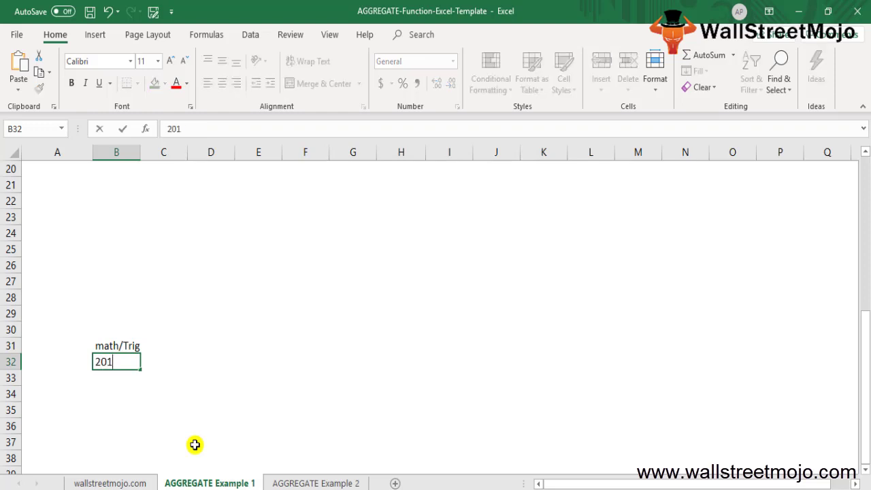
pyautogui.press('Return')
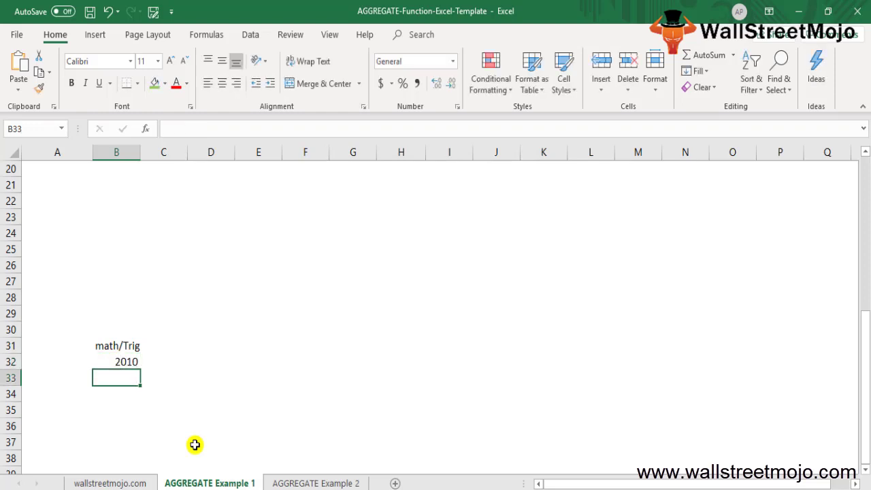
# Add 'Aggregate in a list or a database' in B33, fixing the 'database' typo.
pyautogui.write('Aggregr')
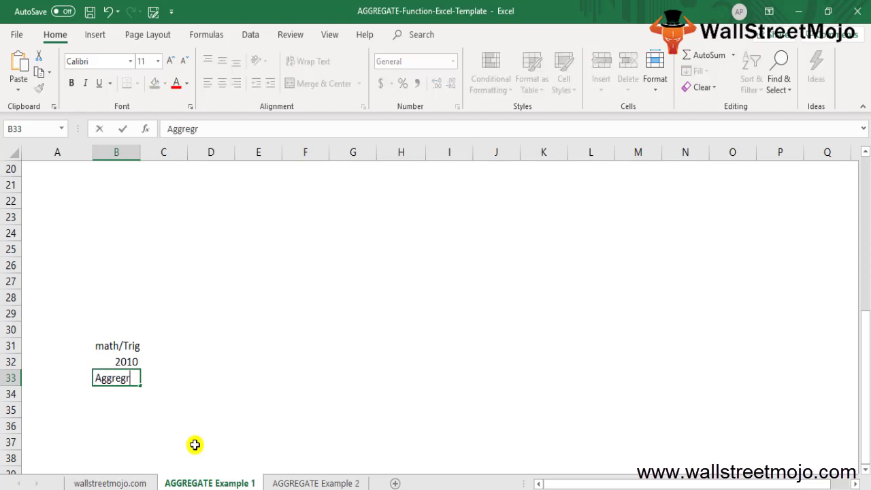
pyautogui.write('ate in a list ')
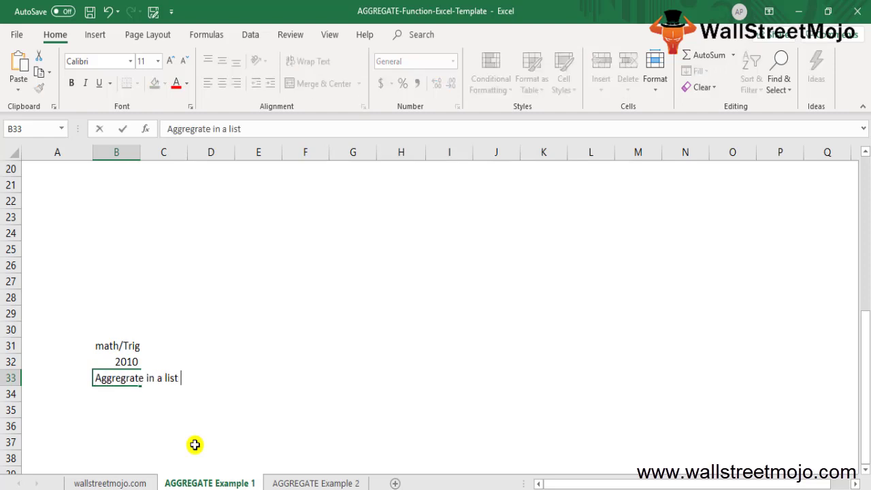
pyautogui.write('or a datanase')
pyautogui.press('BackSpace')
pyautogui.press('BackSpace')
pyautogui.press('BackSpace')
pyautogui.press('BackSpace')
pyautogui.write('base')
pyautogui.press('Return')
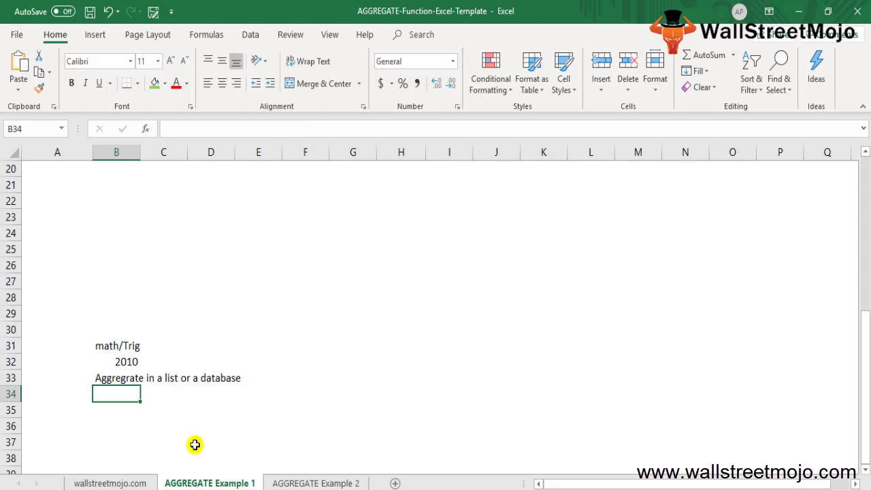
pyautogui.press('Return')
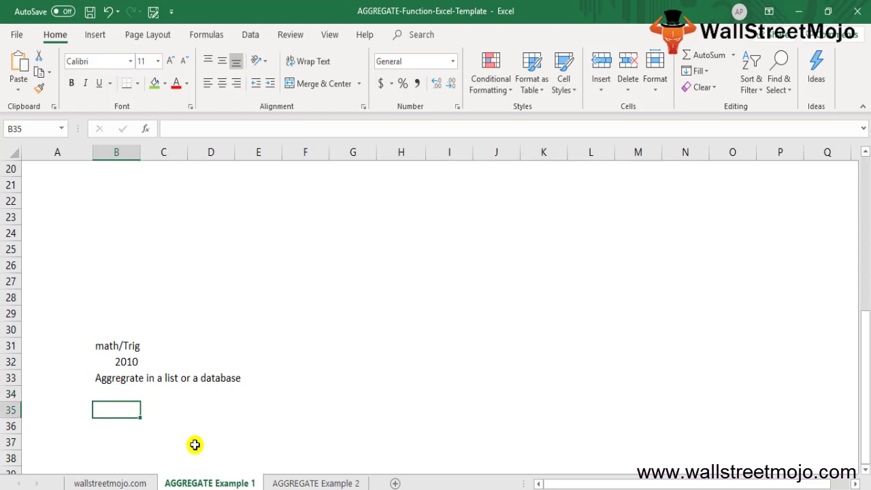
# Enter Count, Average, sum, max and min in B35 through B39.
pyautogui.write('Count')
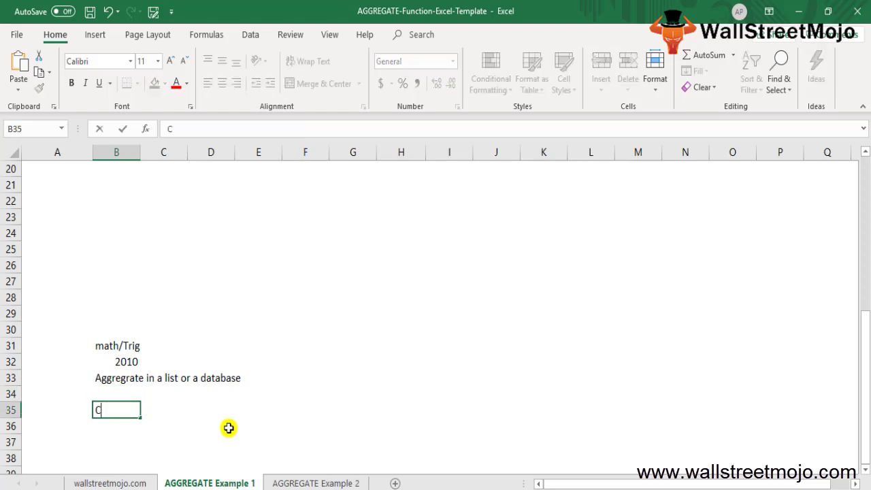
pyautogui.press('Return')
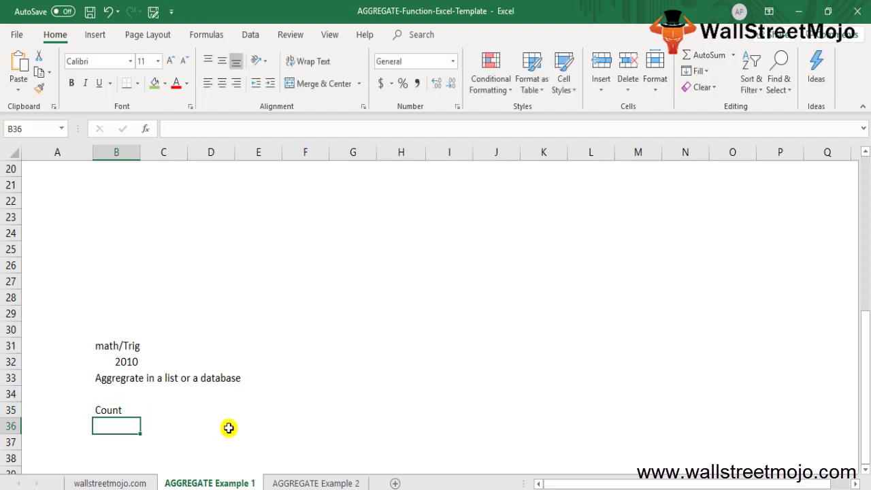
pyautogui.write('Average')
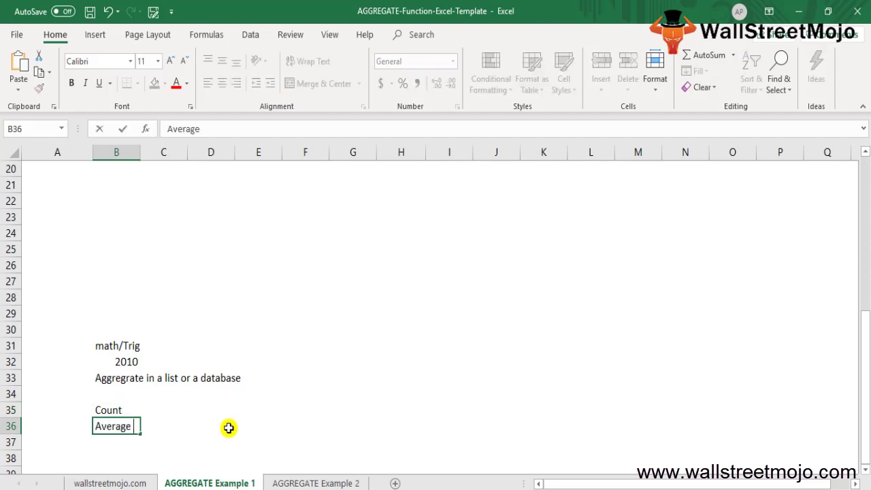
pyautogui.press('Return')
pyautogui.write('sum')
pyautogui.press('Return')
pyautogui.write('max')
pyautogui.press('Return')
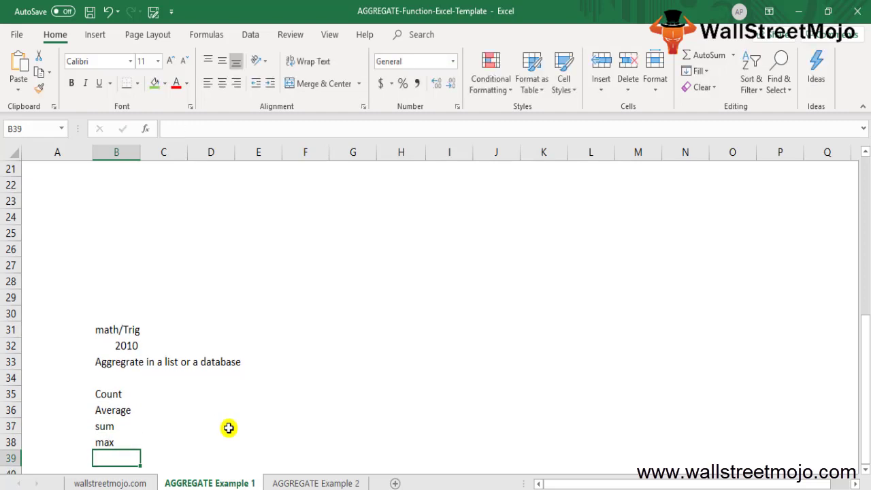
pyautogui.write('min')
pyautogui.press('Return')
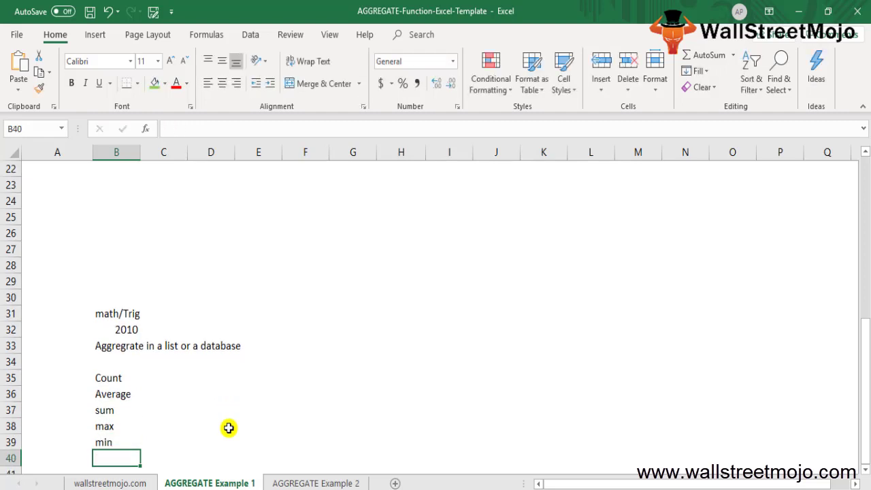
# Start typing an AGGREGATE formula in B41, two rows below the list.
pyautogui.press('Return')
pyautogui.scroll(-1, 229, 428)
pyautogui.write('=aggrte')
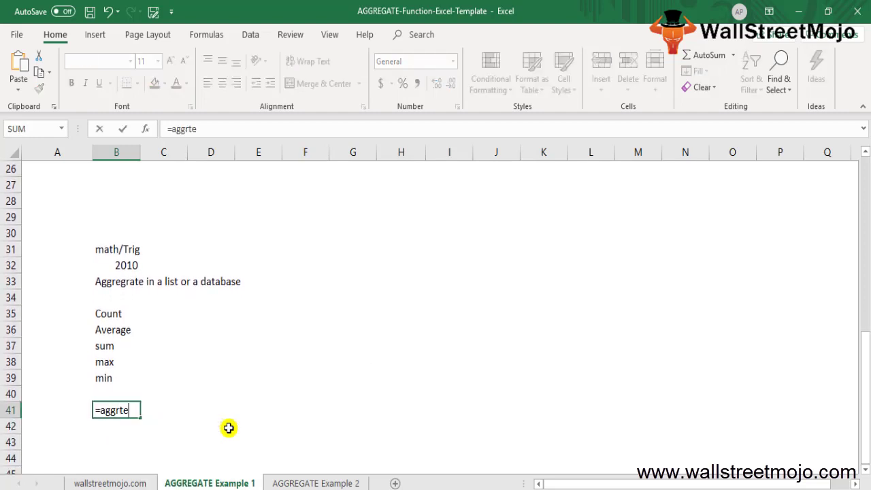
pyautogui.press('BackSpace')
pyautogui.press('BackSpace')
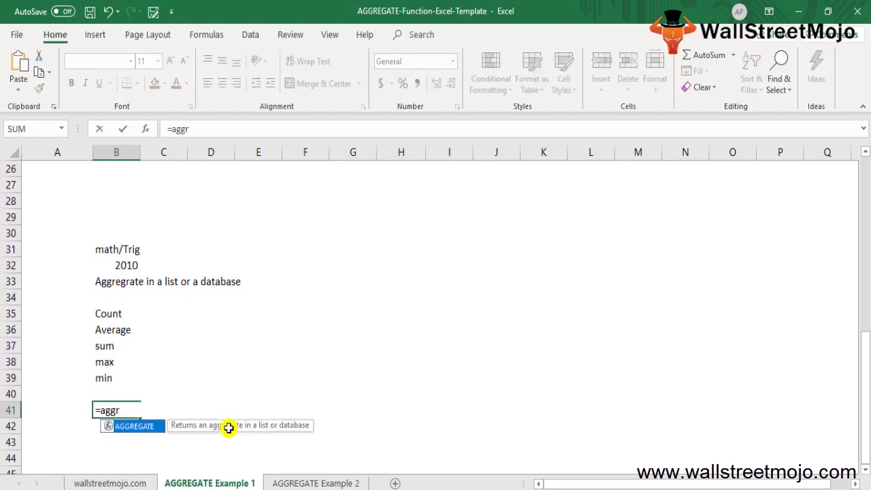
pyautogui.press('Tab')
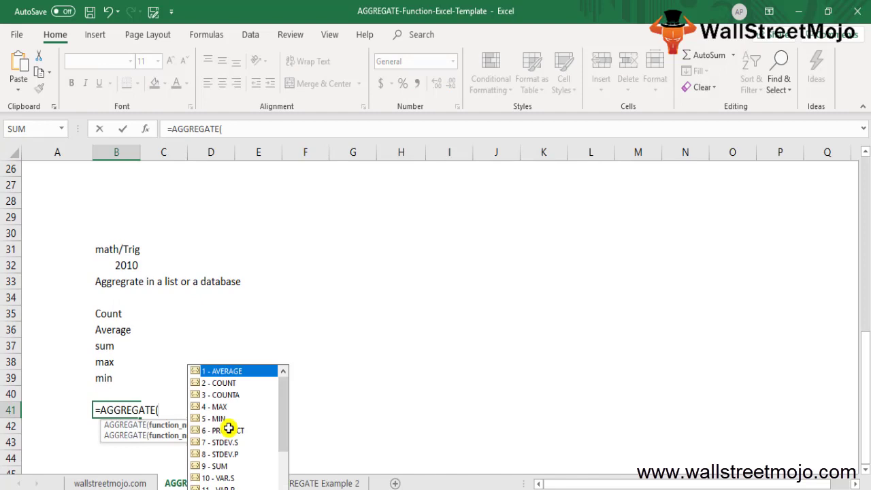
pyautogui.press('Down')
pyautogui.press('Down')
pyautogui.press('Down')
pyautogui.press('Down')
pyautogui.press('Down')
pyautogui.press('Down')
pyautogui.press('Down')
pyautogui.press('Down')
pyautogui.press('Down')
pyautogui.press('Down')
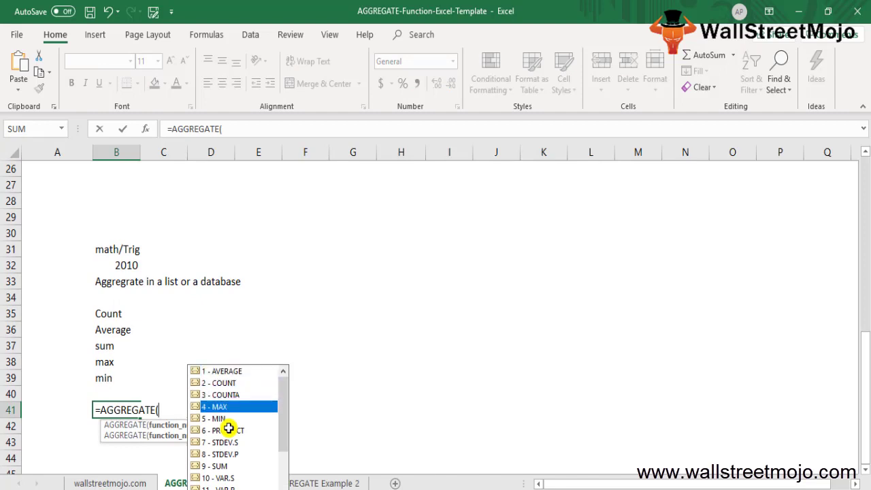
pyautogui.press('Down')
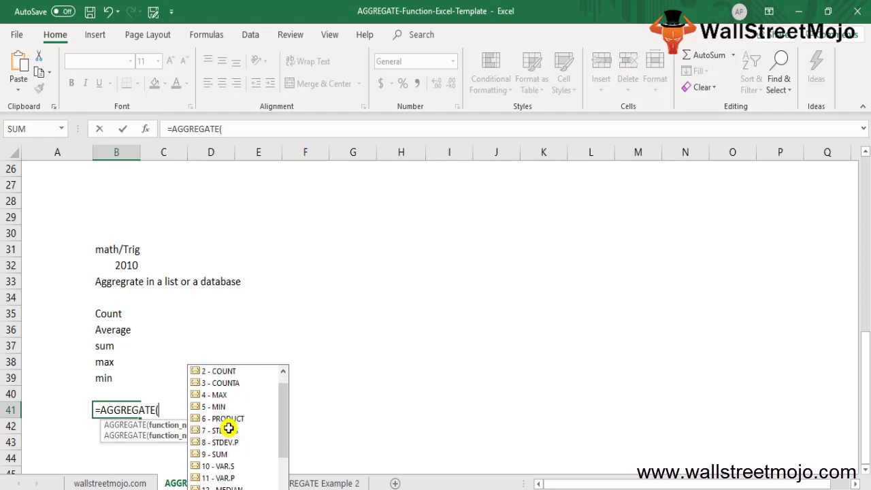
pyautogui.press('Escape')
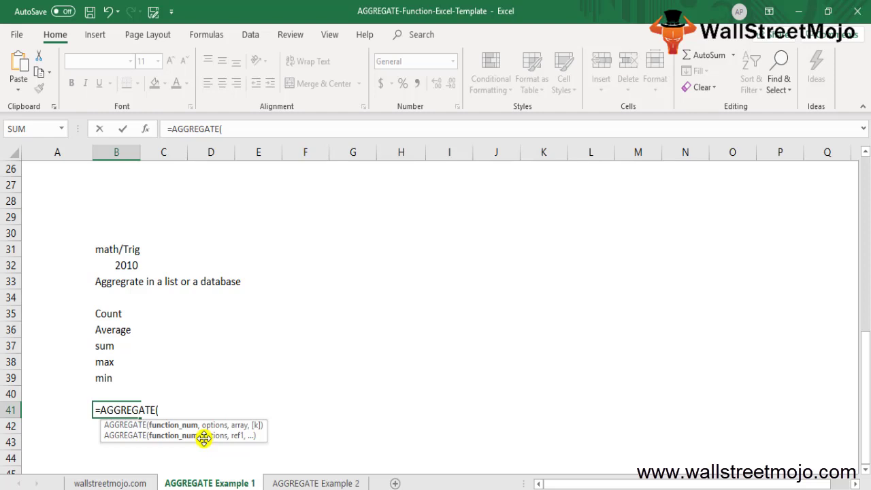
pyautogui.press('Escape')
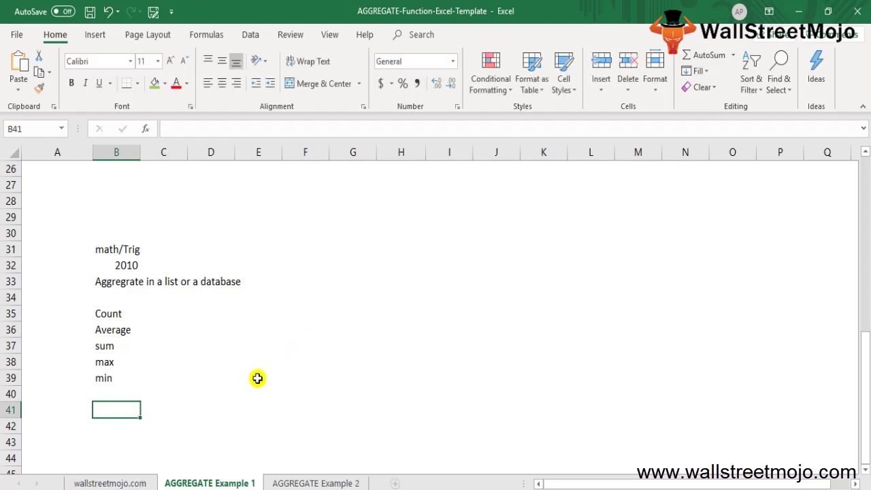
# Label B41 'Option' and put '0 to 7' beside it in C41.
pyautogui.press('Left')
pyautogui.press('Down')
pyautogui.press('Up')
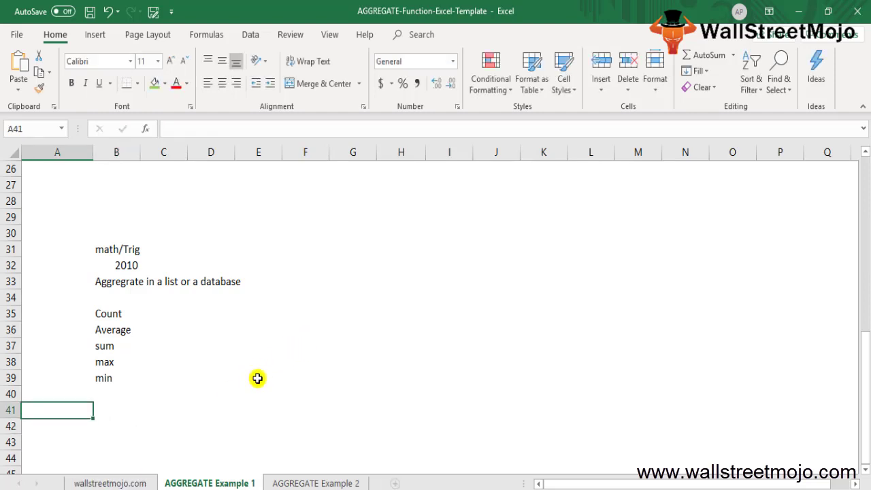
pyautogui.press('Right')
pyautogui.write('Option')
pyautogui.press('Return')
pyautogui.press('Up')
pyautogui.press('Right')
pyautogui.write('0 to 7')
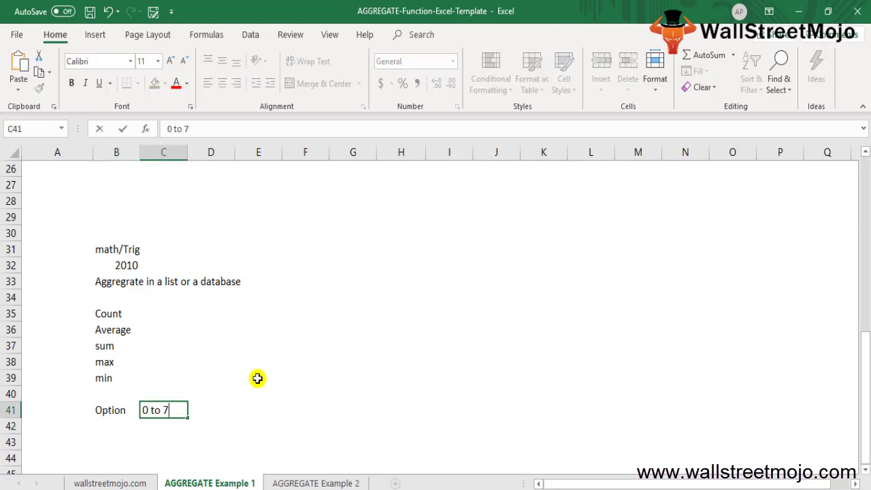
pyautogui.press('Return')
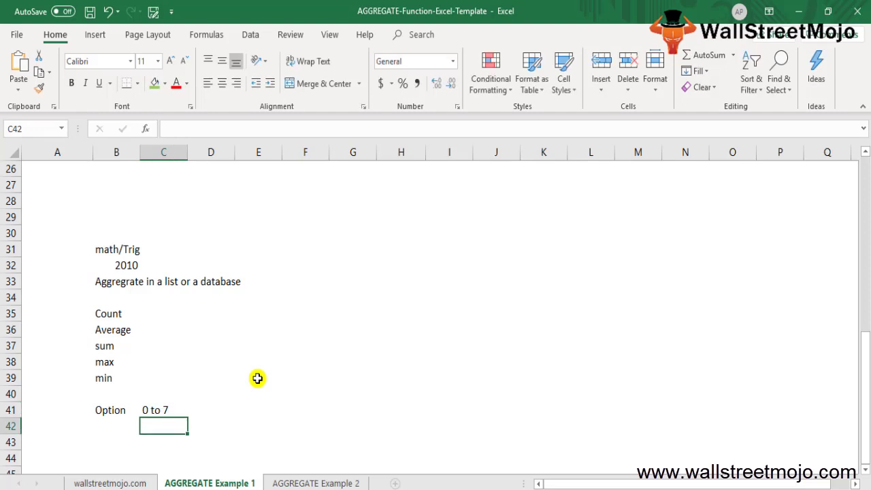
# Check the column C result cells, then move down to the blank rows below the notes.
pyautogui.press('Up')
pyautogui.press('Up')
pyautogui.press('Up')
pyautogui.press('Up')
pyautogui.press('Up')
pyautogui.press('Up')
pyautogui.press('Up')
pyautogui.press('Up')
pyautogui.press('Up')
pyautogui.press('Up')
pyautogui.press('Up')
pyautogui.press('Up')
pyautogui.press('Up')
pyautogui.press('Up')
pyautogui.press('Up')
pyautogui.press('Up')
pyautogui.press('Up')
pyautogui.press('Up')
pyautogui.press('Up')
pyautogui.press('Up')
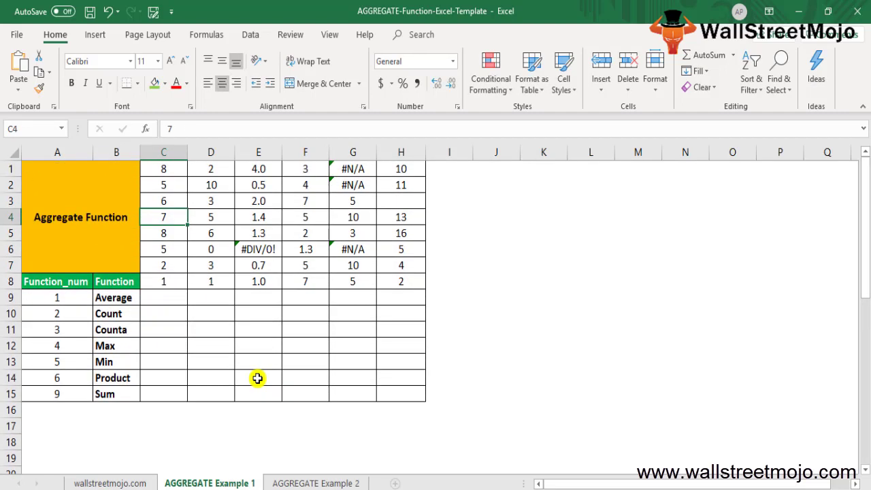
pyautogui.press('Down')
pyautogui.press('Down')
pyautogui.press('Down')
pyautogui.press('Down')
pyautogui.press('Down')
pyautogui.press('Down')
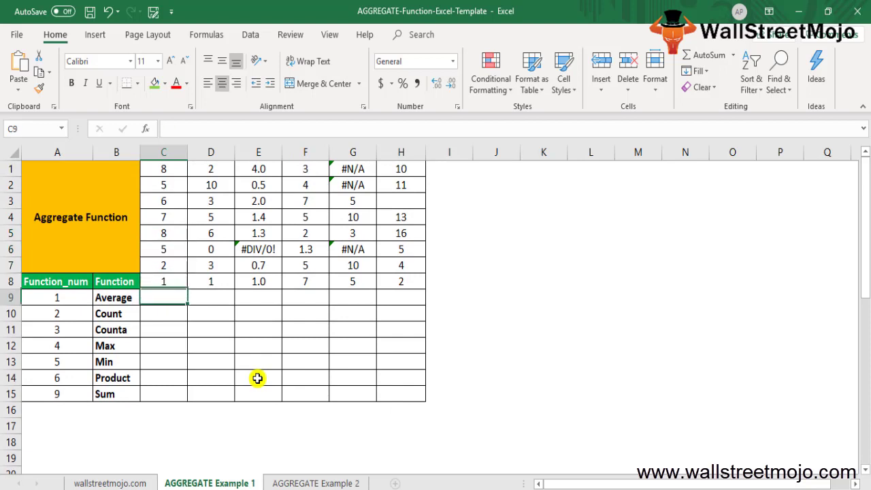
pyautogui.press('Down')
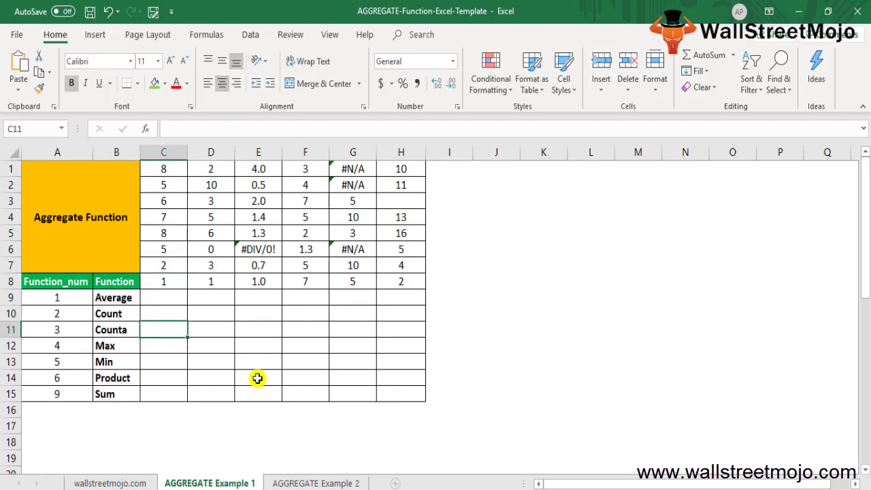
pyautogui.press('Down')
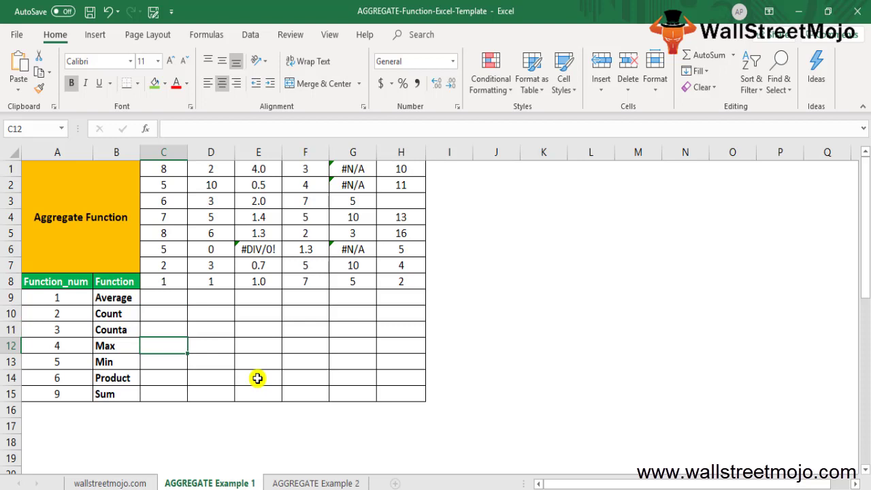
pyautogui.press('pagedown')
pyautogui.press('pagedown')
pyautogui.press('Left')
pyautogui.press('Up')
# Enter Ref 1, Ref 2 and Ref 3 in B49 through B51.
pyautogui.press('Left')
pyautogui.write('Ref')
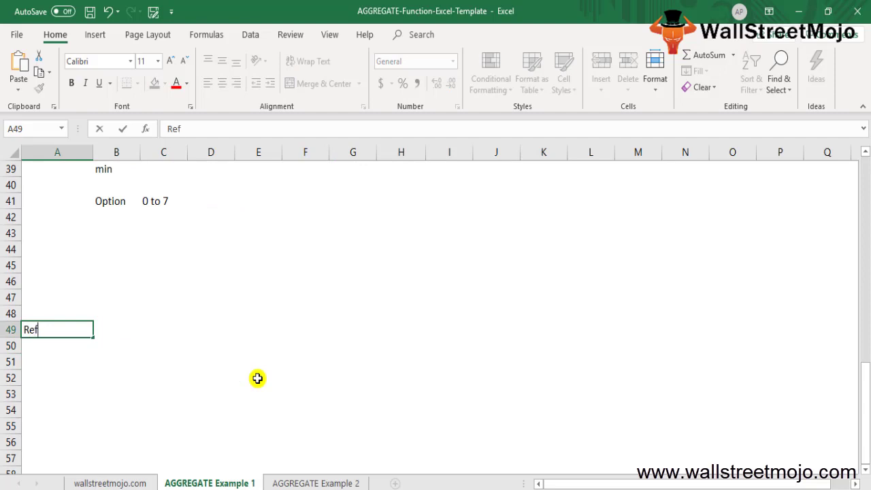
pyautogui.press('Escape')
pyautogui.press('Right')
pyautogui.write('Re')
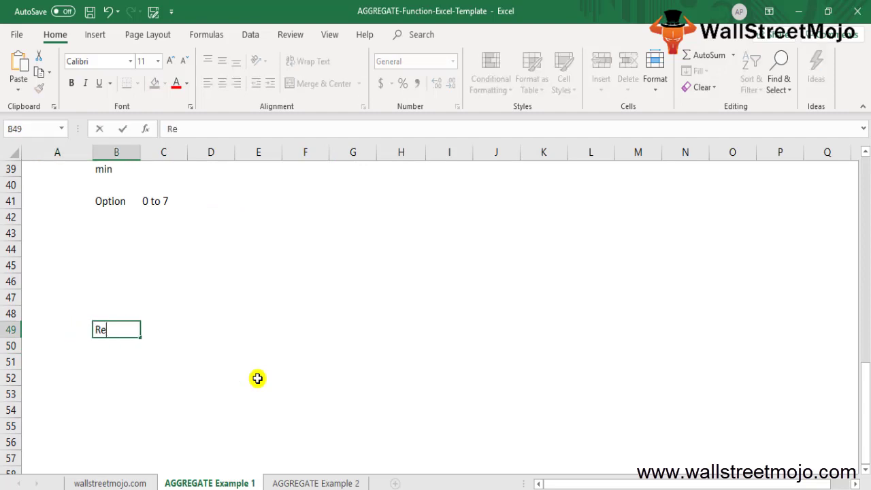
pyautogui.write('f 1')
pyautogui.press('Return')
pyautogui.write('Ref ')
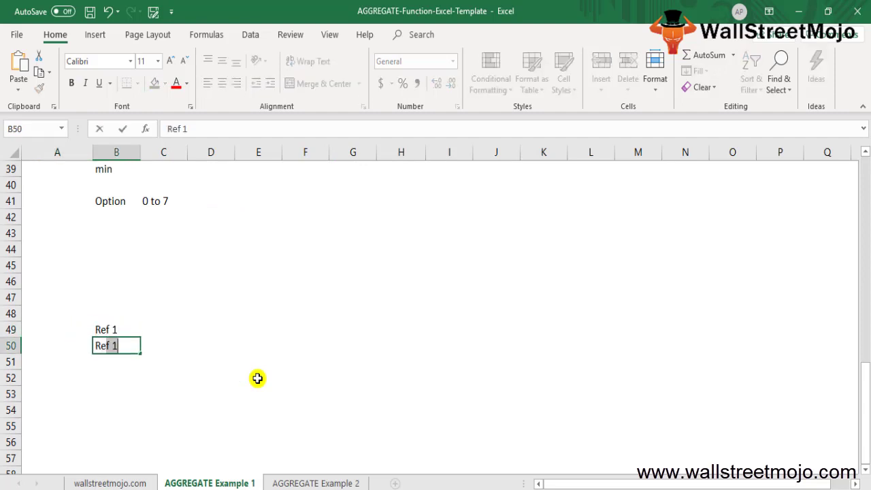
pyautogui.write('2')
pyautogui.press('Return')
pyautogui.write('Ref 3')
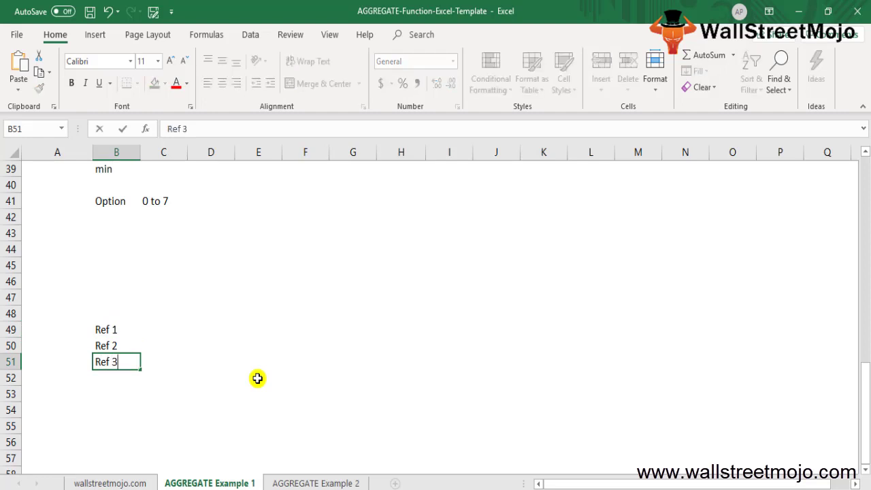
pyautogui.press('Return')
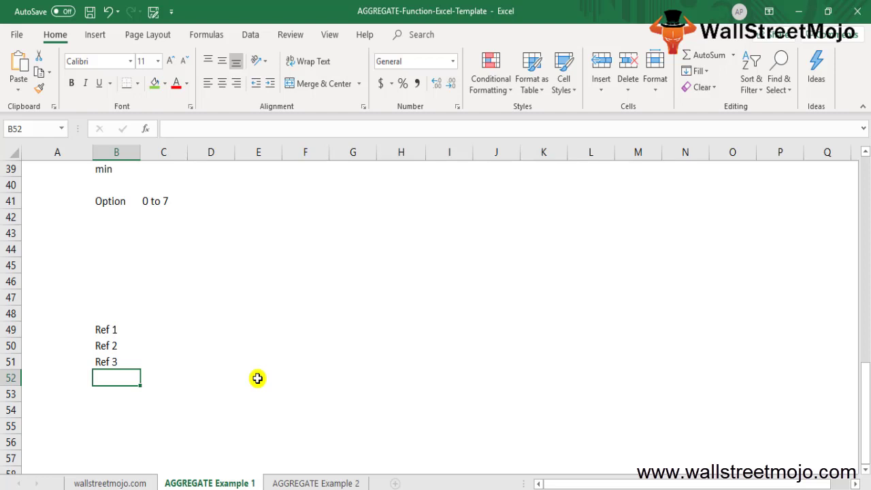
# Add the notes Array in B53, Syntax in B54 and K in B56.
pyautogui.press('Return')
pyautogui.write('Array')
pyautogui.press('Return')
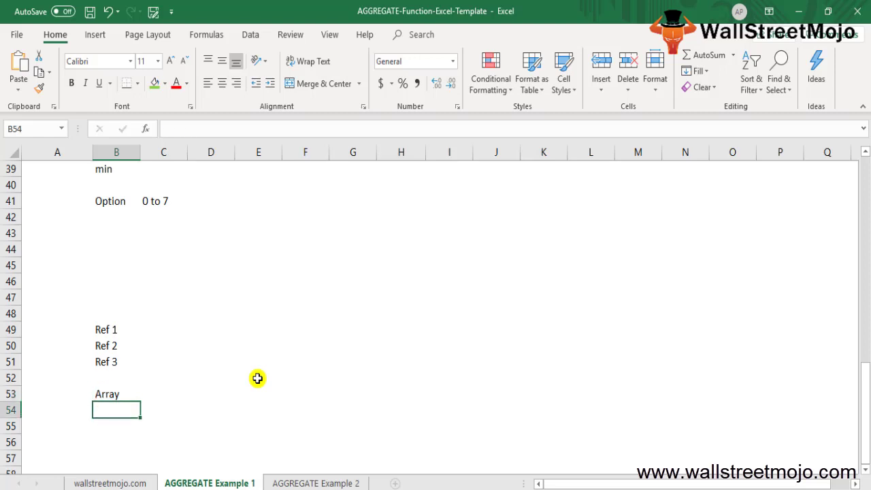
pyautogui.write('Sy')
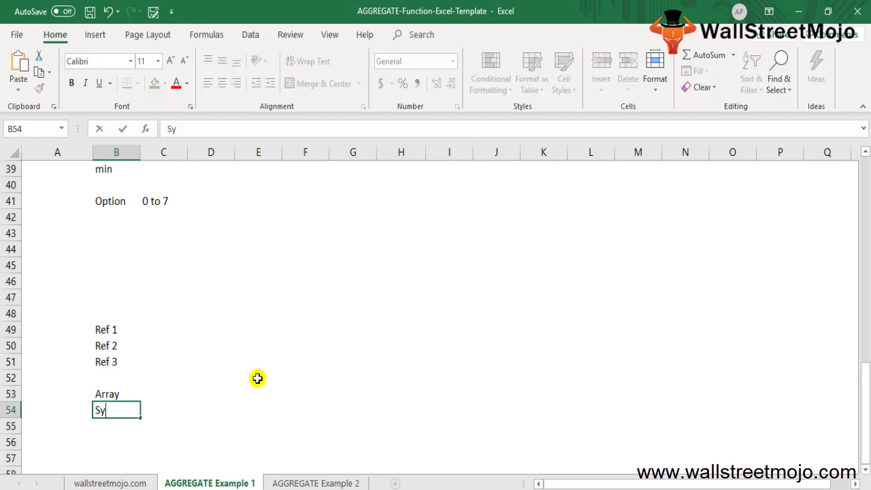
pyautogui.write('ntax')
pyautogui.press('Return')
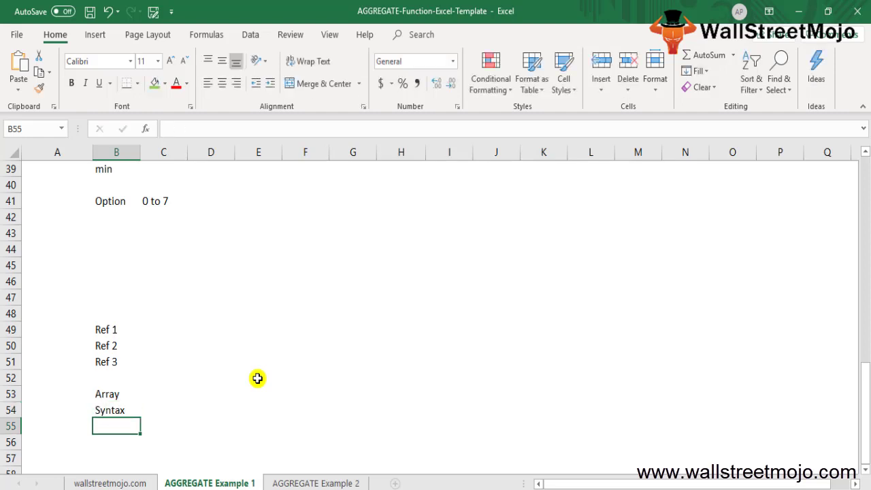
pyautogui.press('Return')
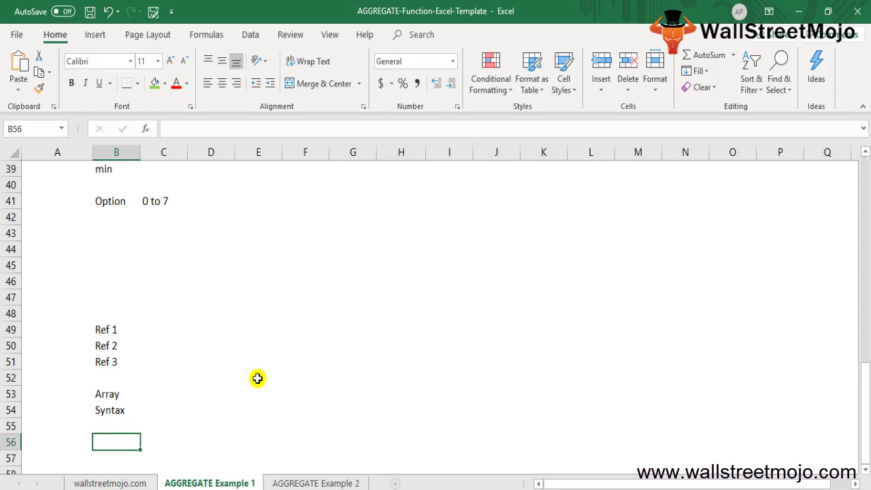
pyautogui.write('K')
pyautogui.press('Return')
pyautogui.press('Up')
pyautogui.press('Up')
pyautogui.press('pageup')
pyautogui.press('pageup')
# Select C9, the Average result cell below the data table, and toggle bold.
pyautogui.press('Right')
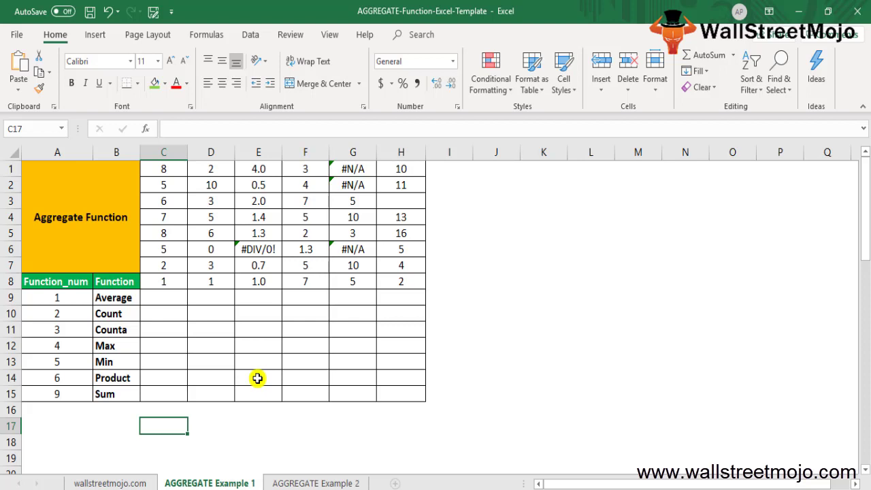
pyautogui.press('Up')
pyautogui.press('Up')
pyautogui.press('Up')
pyautogui.press('Up')
pyautogui.press('Up')
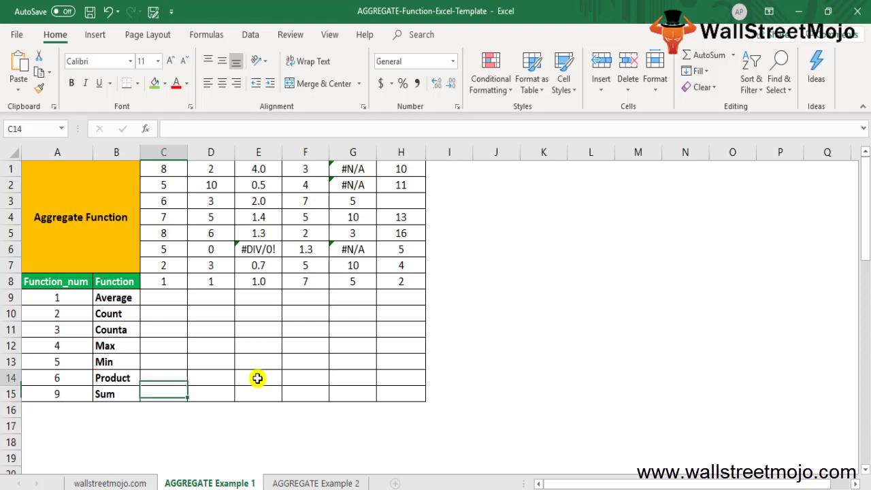
pyautogui.press('Up')
pyautogui.press('Up')
pyautogui.press('Up')
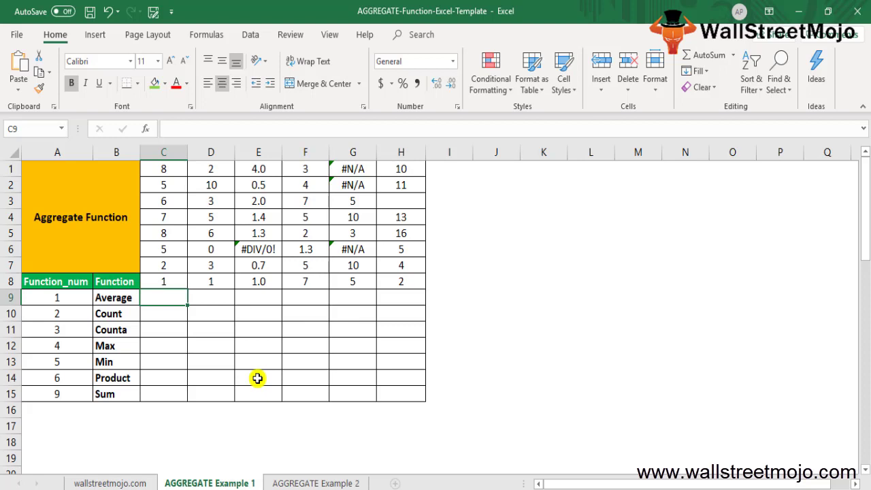
pyautogui.press('Down')
pyautogui.press('Up')
pyautogui.press('Up')
pyautogui.press('Up')
pyautogui.press('Up')
pyautogui.press('Up')
pyautogui.press('Up')
pyautogui.press('Up')
pyautogui.press('Up')
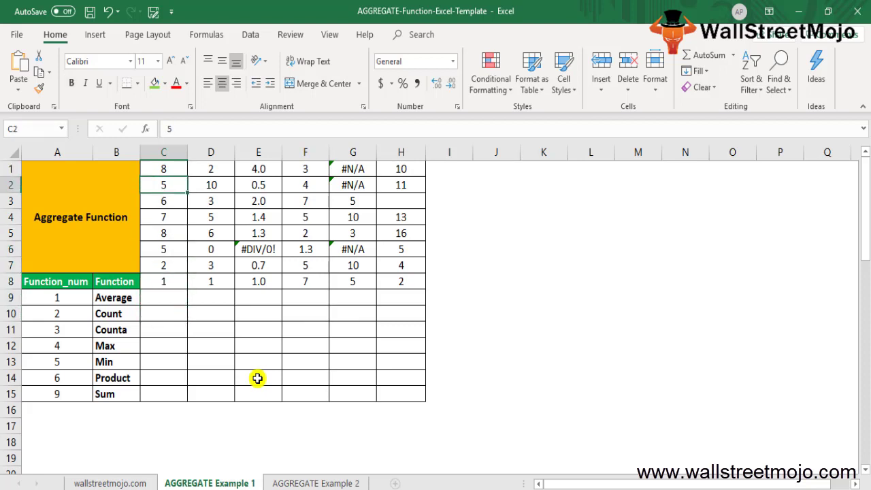
pyautogui.press('Down')
pyautogui.press('Down')
pyautogui.press('Down')
pyautogui.press('Down')
pyautogui.press('Down')
pyautogui.press('Down')
pyautogui.press('Down')
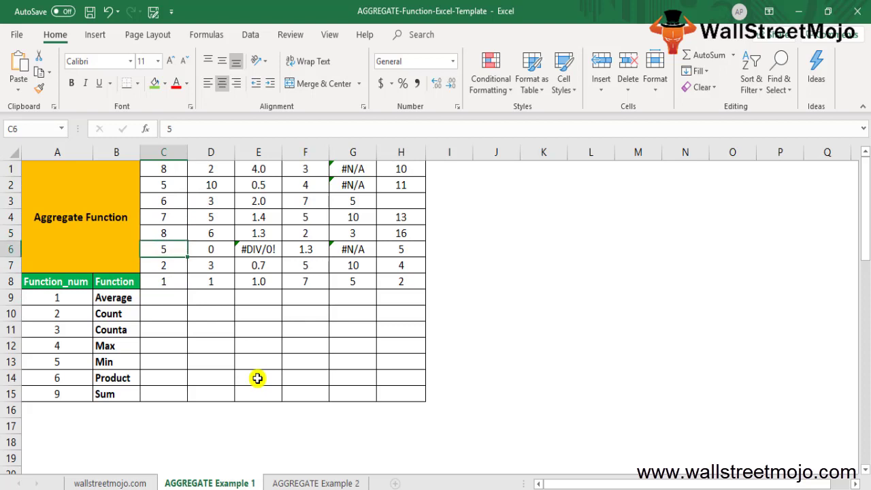
pyautogui.hotkey('ctrl', 'b')
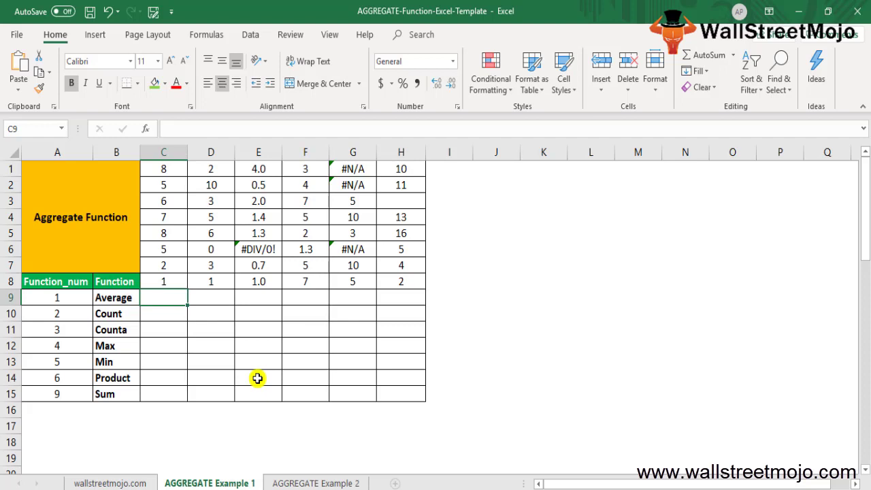
# Start =AGGREGATE( in C9 with A9's function number as the first argument.
pyautogui.write('=aggre')
pyautogui.press('Tab')
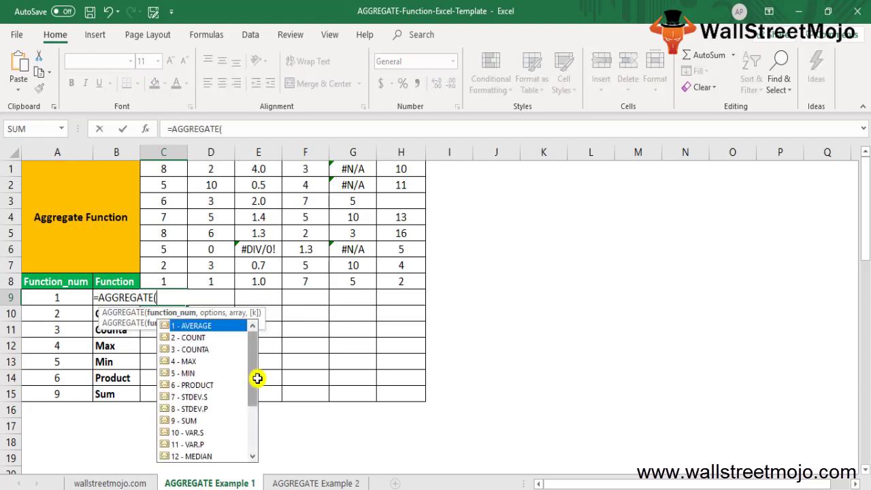
pyautogui.write('1')
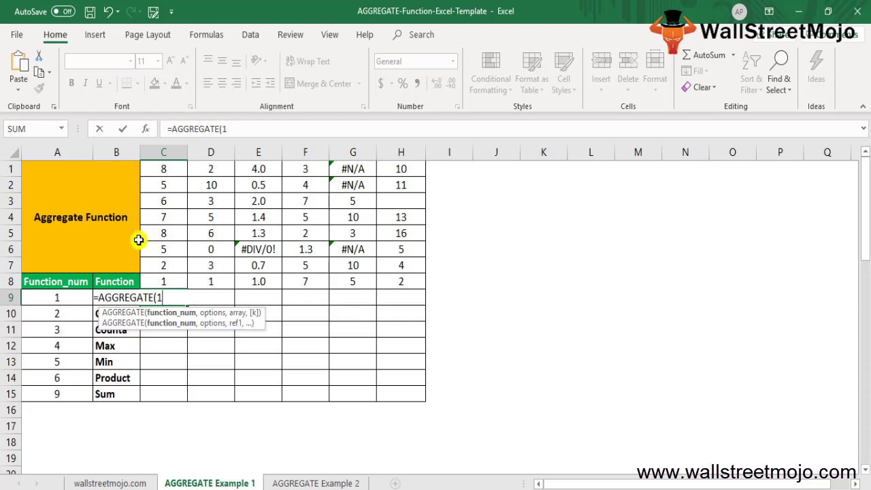
pyautogui.press('BackSpace')
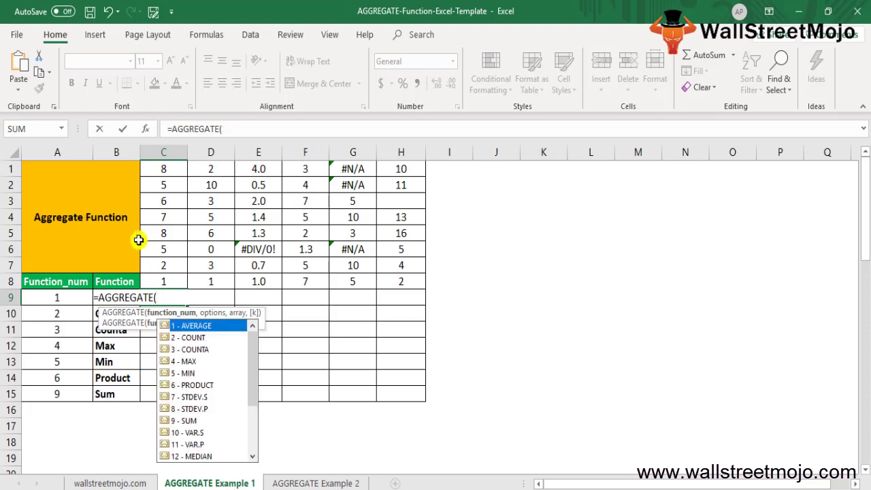
pyautogui.write('4')
pyautogui.press('BackSpace')
pyautogui.click(55, 298)
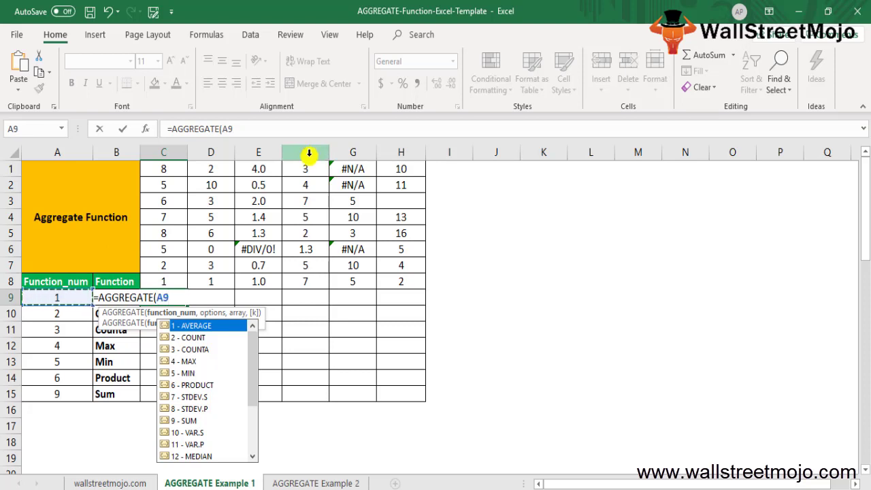
# Complete the formula with option 4 and range C1:C8, giving 5.25, and select C9:H9.
pyautogui.write(',4')
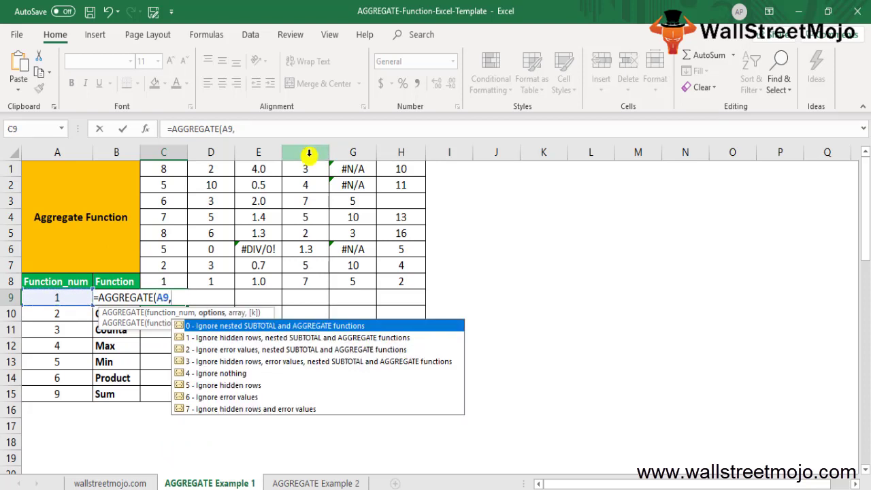
pyautogui.press('Down')
pyautogui.press('Down')
pyautogui.press('Down')
pyautogui.press('Down')
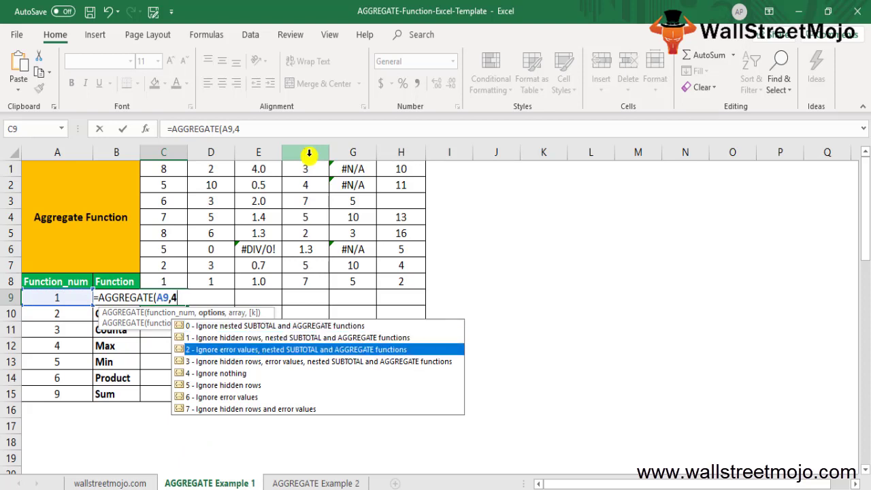
pyautogui.press('Tab')
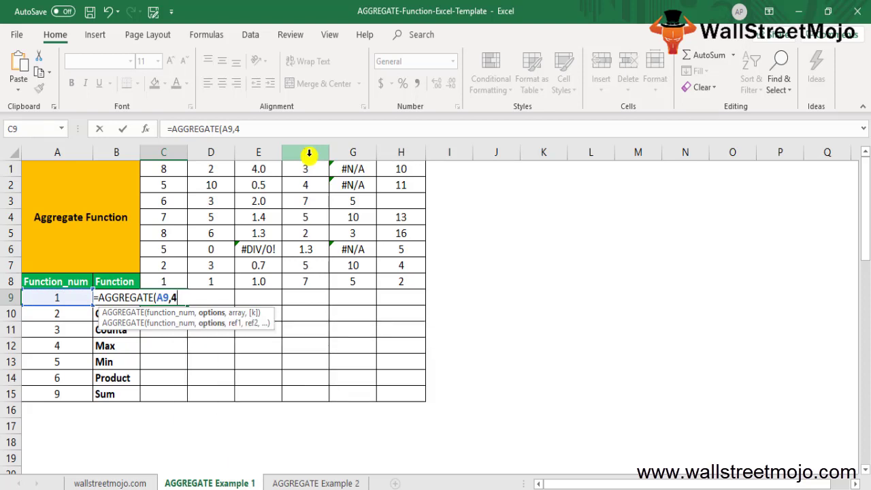
pyautogui.write(',')
pyautogui.click(156, 171)
pyautogui.hotkey('shift', 'Down')
pyautogui.hotkey('shift', 'Down')
pyautogui.hotkey('shift', 'Down')
pyautogui.hotkey('shift', 'Down')
pyautogui.hotkey('shift', 'Down')
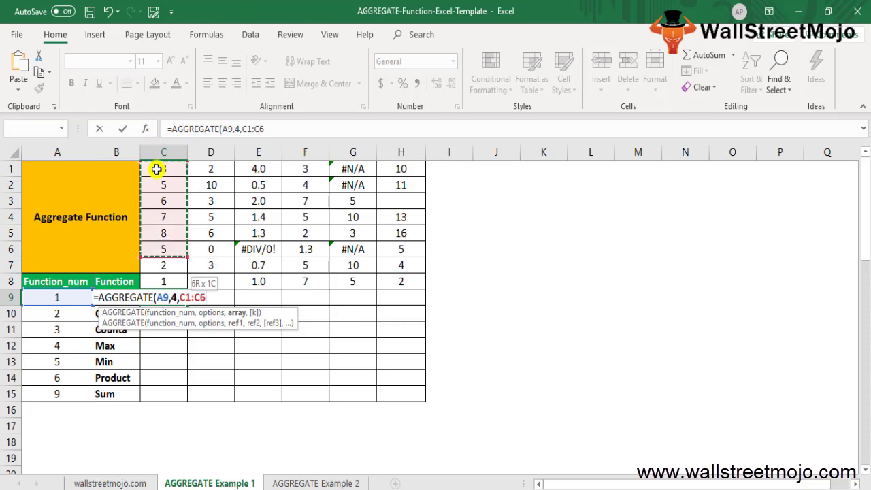
pyautogui.hotkey('shift', 'Down')
pyautogui.hotkey('shift', 'Down')
pyautogui.press('Return')
pyautogui.press('Up')
pyautogui.hotkey('shift', 'Right')
pyautogui.hotkey('shift', 'Right')
pyautogui.hotkey('shift', 'Right')
pyautogui.hotkey('shift', 'Right')
pyautogui.hotkey('shift', 'Right')
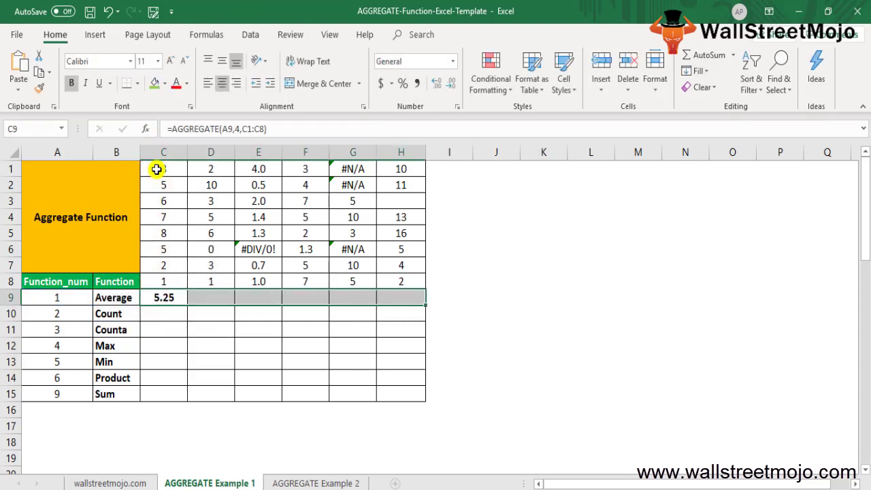
# Fill C9's AGGREGATE formula right across D9:H9 and inspect D9's formula.
pyautogui.hotkey('ctrl', 'r')
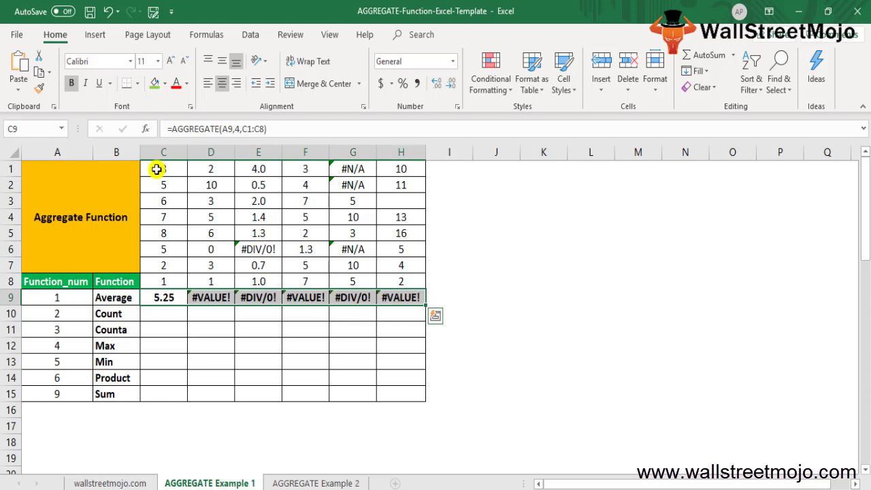
pyautogui.press('Right')
pyautogui.press('F2')
pyautogui.press('Escape')
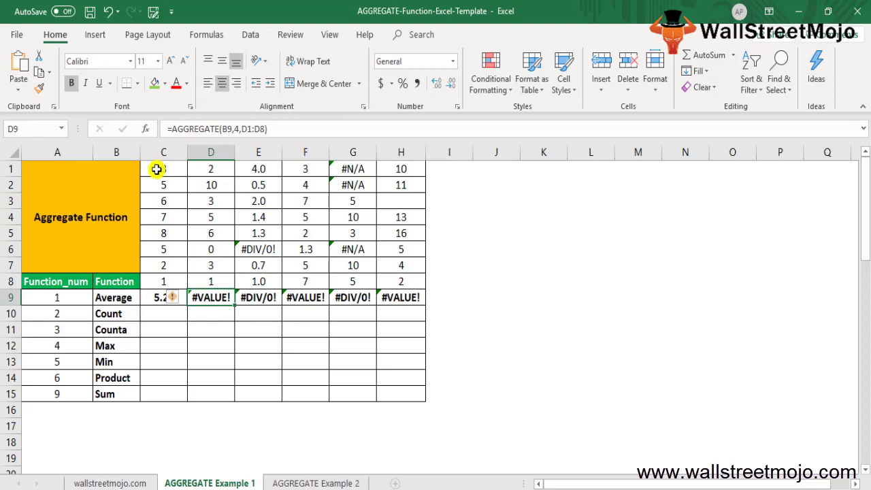
pyautogui.press('Right')
pyautogui.press('Left')
pyautogui.write('z')
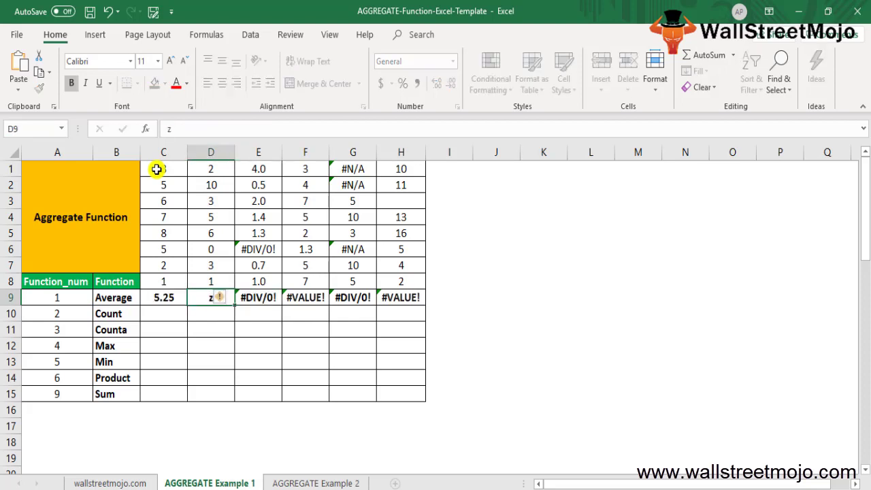
pyautogui.press('Right')
pyautogui.press('Right')
pyautogui.press('Right')
pyautogui.press('Left')
pyautogui.press('Left')
# Delete the error results from D9 through H9.
pyautogui.press('Left')
pyautogui.hotkey('shift', 'Right')
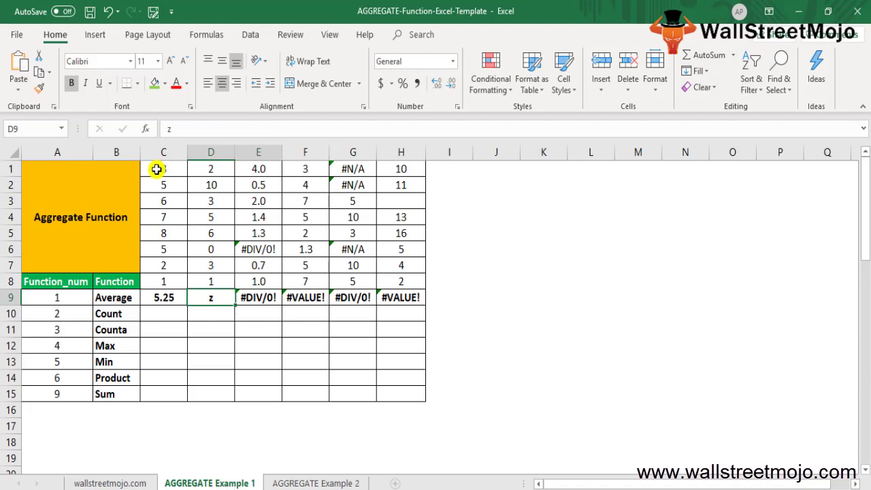
pyautogui.hotkey('shift', 'Right')
pyautogui.hotkey('shift', 'Right')
pyautogui.hotkey('shift', 'Right')
pyautogui.press('Delete')
pyautogui.press('Left')
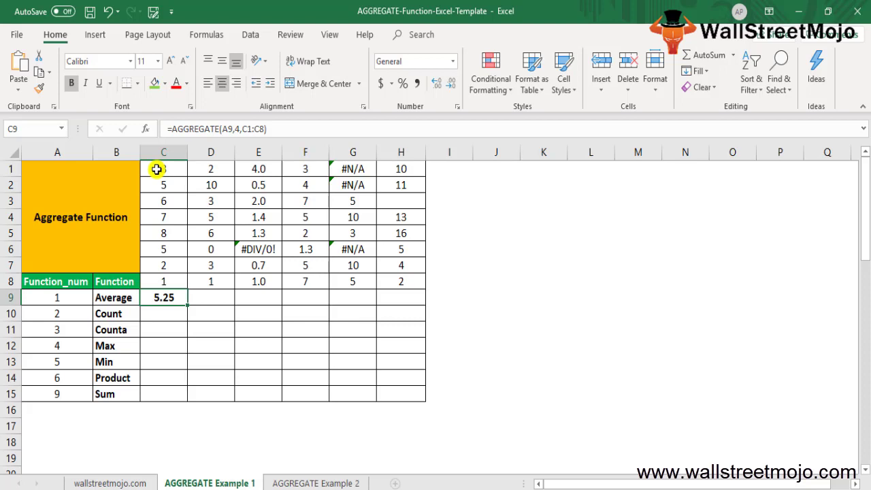
# Inspect row 9 and columns E–H, including E7's division formula.
pyautogui.press('Right')
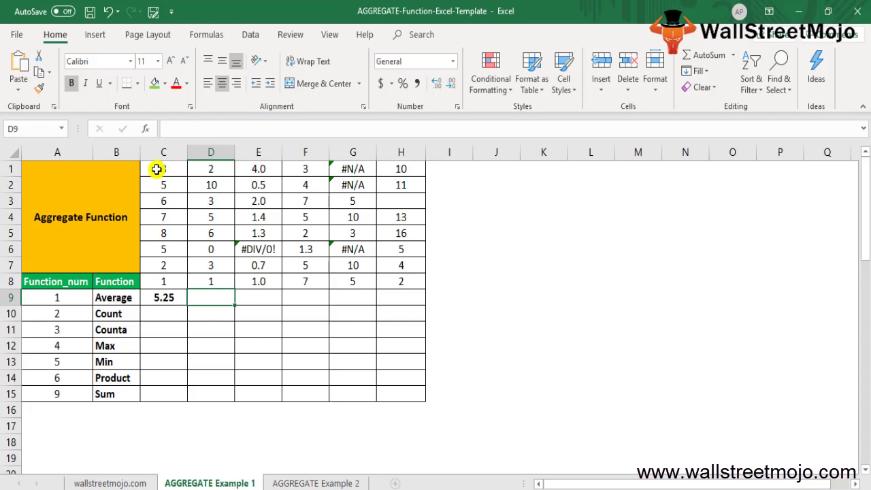
pyautogui.press('Left')
pyautogui.press('Right')
pyautogui.press('Right')
pyautogui.press('Down')
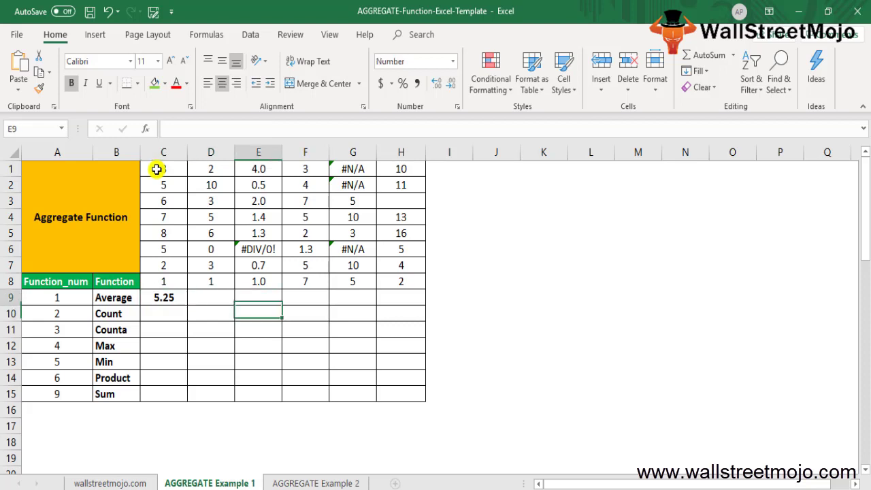
pyautogui.press('Up')
pyautogui.press('Up')
pyautogui.press('Up')
pyautogui.press('Up')
pyautogui.press('Down')
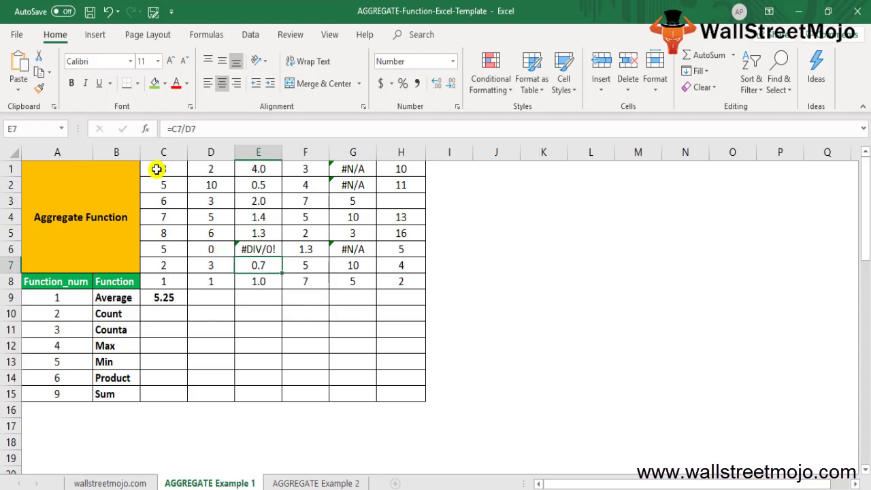
pyautogui.press('Down')
pyautogui.press('Down')
pyautogui.press('Left')
pyautogui.press('Left')
pyautogui.press('Left')
pyautogui.press('Down')
pyautogui.press('Right')
pyautogui.press('Up')
pyautogui.press('Right')
pyautogui.press('Right')
pyautogui.press('Right')
pyautogui.press('Right')
pyautogui.press('Right')
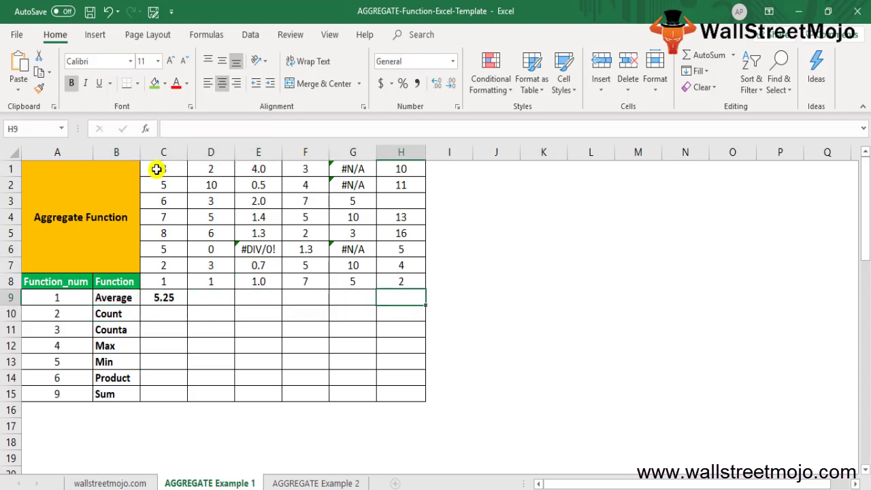
pyautogui.press('Down')
pyautogui.press('Left')
pyautogui.press('Left')
pyautogui.press('Down')
pyautogui.press('Left')
pyautogui.press('Down')
pyautogui.press('Right')
pyautogui.press('Up')
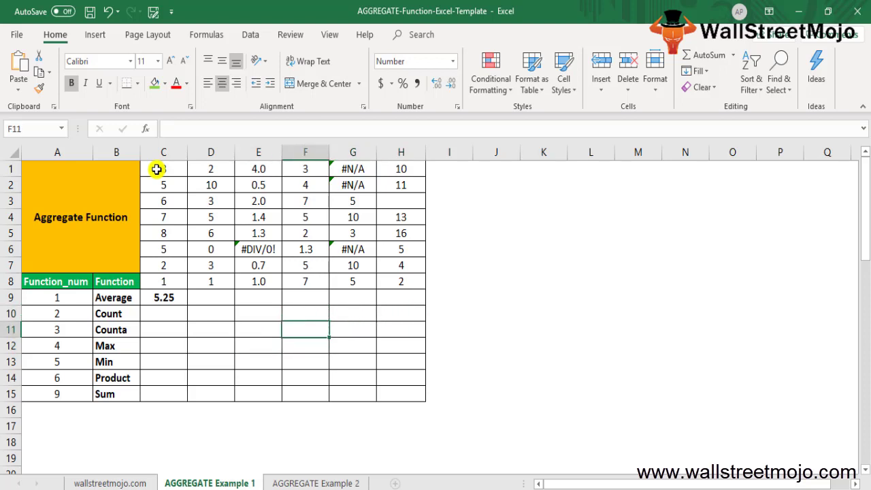
pyautogui.press('Up')
pyautogui.press('Right')
pyautogui.press('Up')
# Copy C9's AGGREGATE formula and paste it into G9, which returns #VALUE!
pyautogui.press('Left')
pyautogui.press('Left')
pyautogui.press('Left')
pyautogui.press('Left')
pyautogui.hotkey('ctrl', 'c')
pyautogui.press('Right')
pyautogui.press('Right')
pyautogui.press('Right')
pyautogui.press('Right')
pyautogui.hotkey('ctrl', 'v')
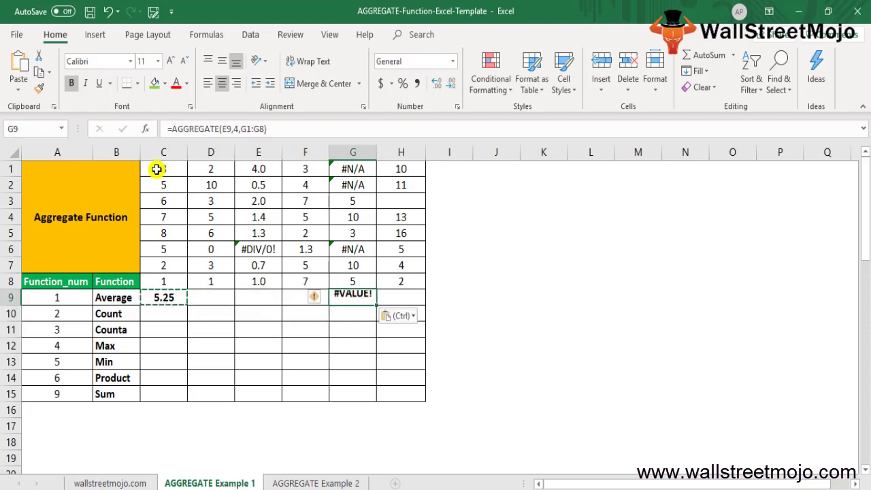
# Change G9's AGGREGATE option from 4 to 6 to ignore errors, then clear G9.
pyautogui.press('F2')
pyautogui.press('Left')
pyautogui.press('Left')
pyautogui.press('Left')
pyautogui.press('Left')
pyautogui.press('Left')
pyautogui.press('Left')
pyautogui.press('Left')
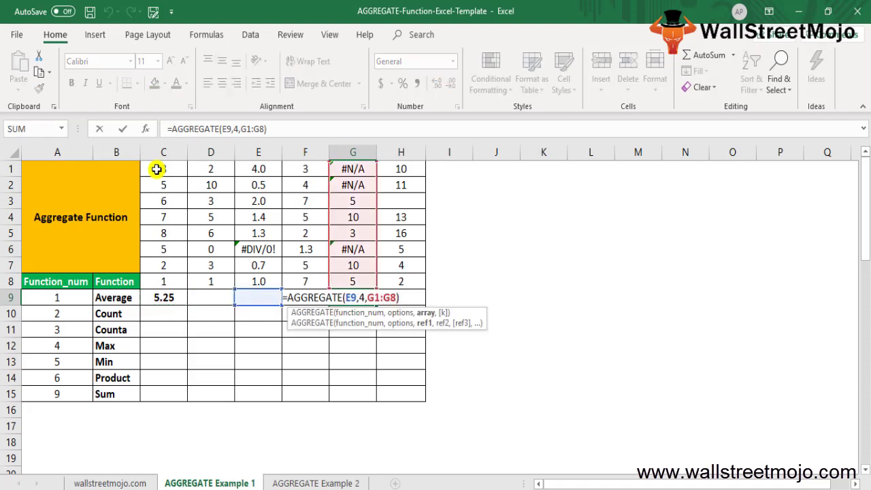
pyautogui.press('BackSpace')
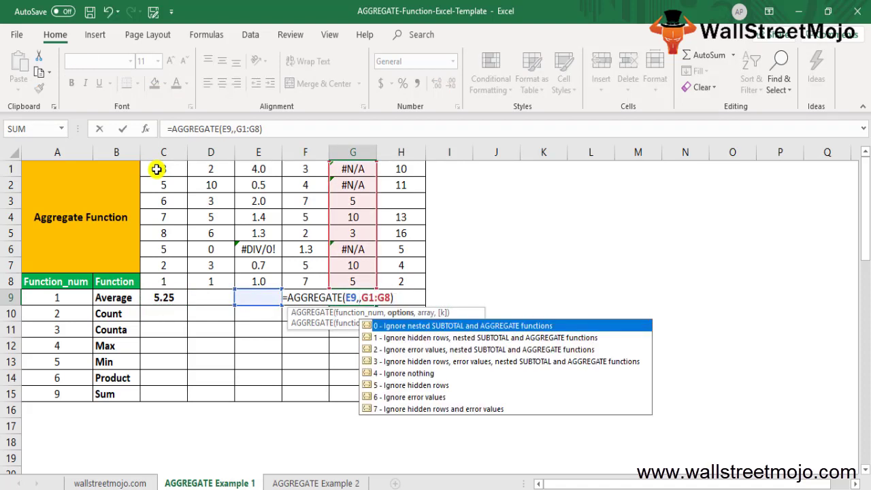
pyautogui.press('Down')
pyautogui.press('Down')
pyautogui.press('Down')
pyautogui.press('Down')
pyautogui.press('Down')
pyautogui.press('Down')
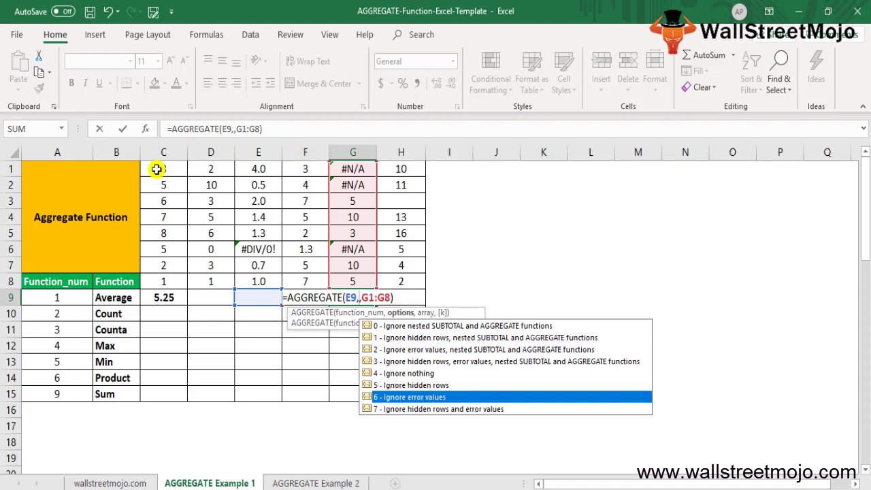
pyautogui.press('Tab')
pyautogui.press('Return')
pyautogui.press('Up')
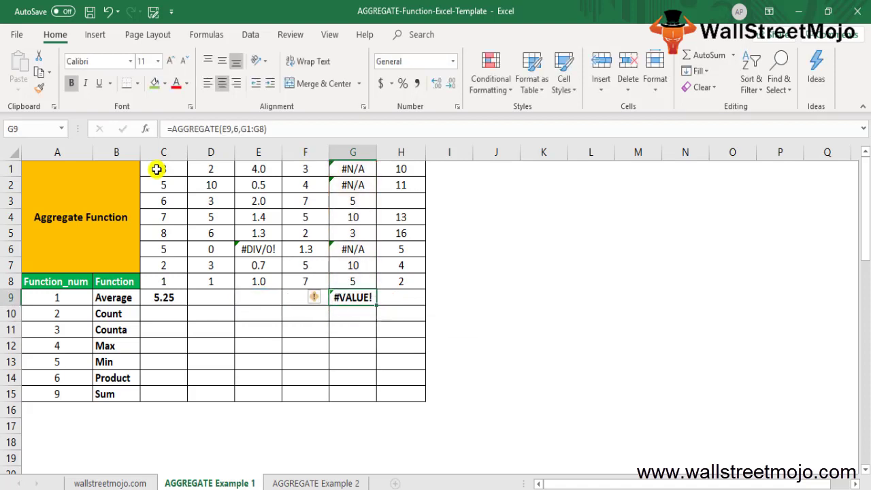
pyautogui.press('Delete')
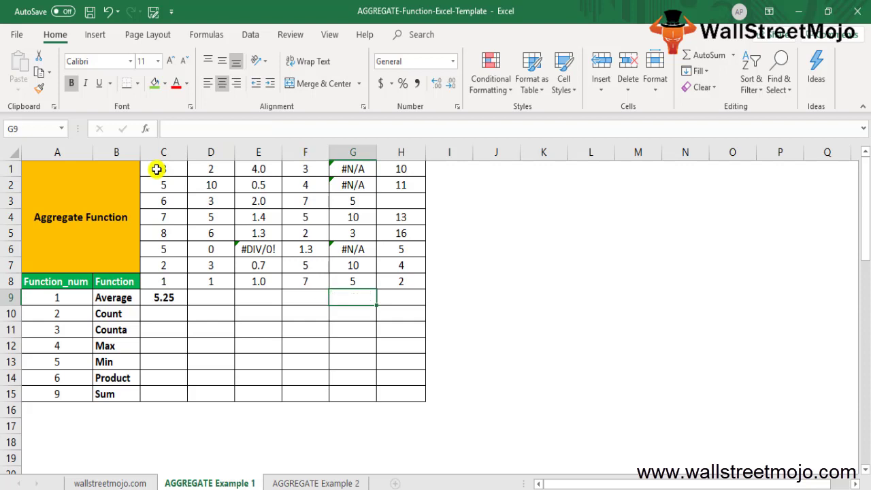
pyautogui.press('Right')
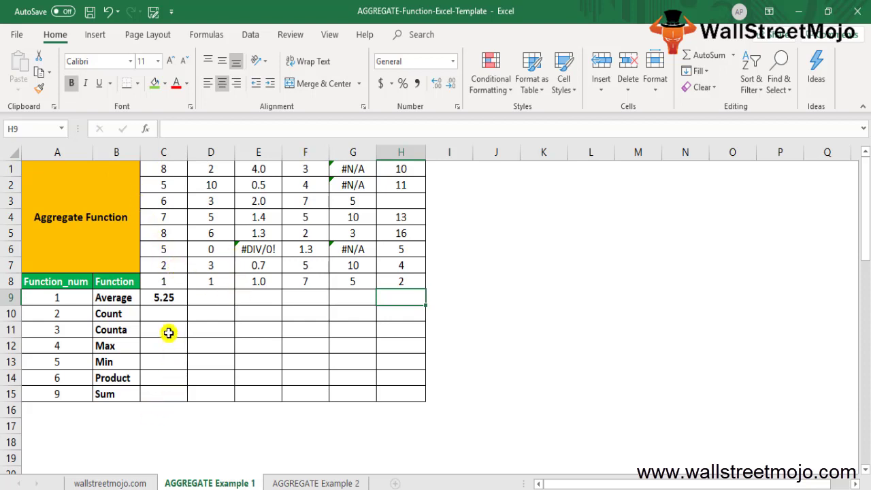
# Copy C9's AGGREGATE formula into each cell from C10 through C15.
pyautogui.click(174, 298)
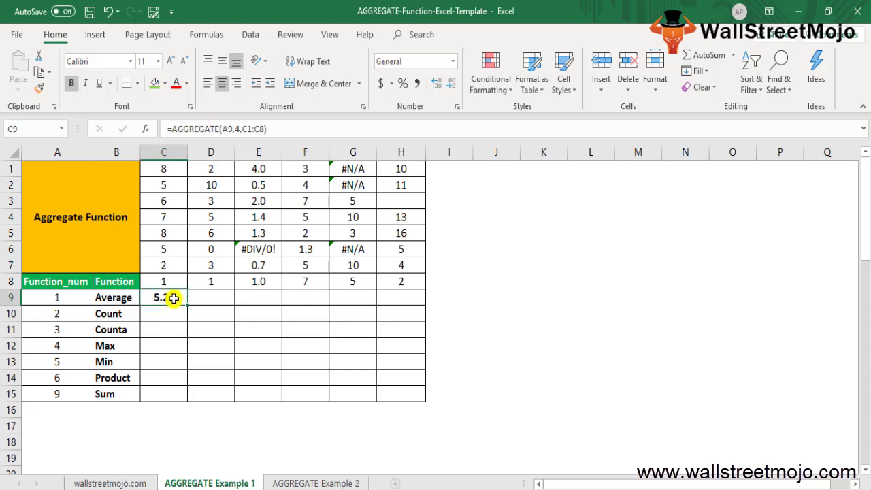
pyautogui.hotkey('ctrl', 'c')
pyautogui.press('Down')
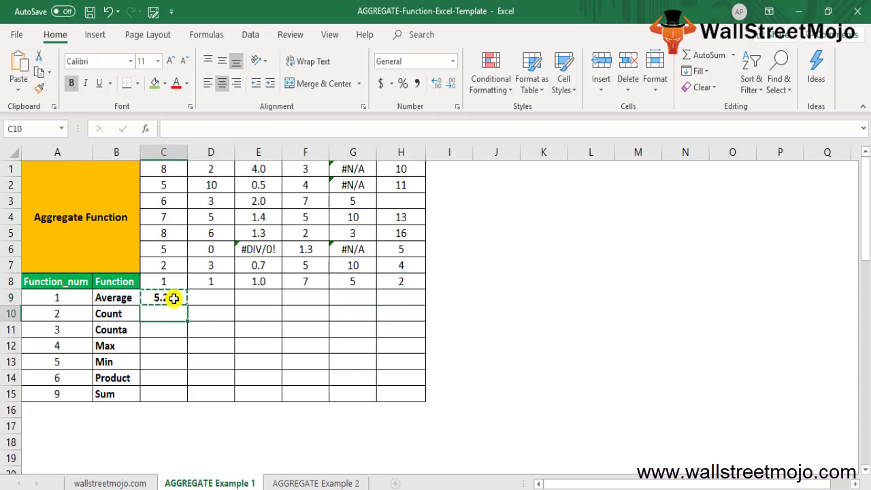
pyautogui.hotkey('ctrl', 'v')
pyautogui.press('Down')
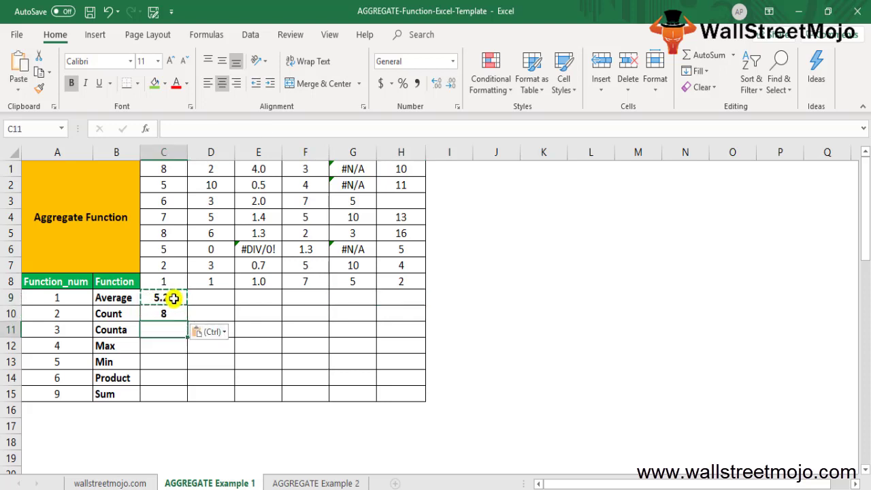
pyautogui.hotkey('ctrl', 'v')
pyautogui.press('Down')
pyautogui.hotkey('ctrl', 'v')
pyautogui.press('Down')
pyautogui.hotkey('ctrl', 'v')
pyautogui.press('Down')
pyautogui.hotkey('ctrl', 'v')
pyautogui.press('Down')
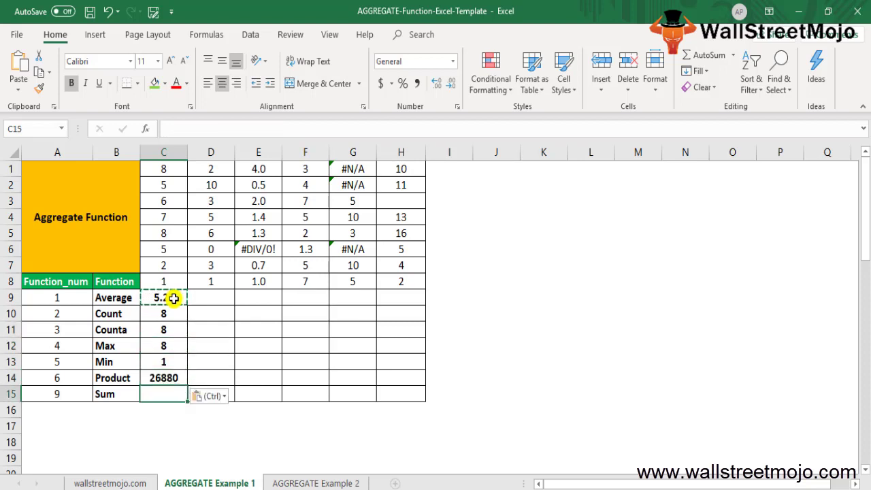
pyautogui.hotkey('ctrl', 'v')
pyautogui.press('Down')
pyautogui.press('Up')
pyautogui.press('Up')
pyautogui.press('Up')
pyautogui.press('Up')
pyautogui.press('Down')
pyautogui.press('Down')
pyautogui.press('Down')
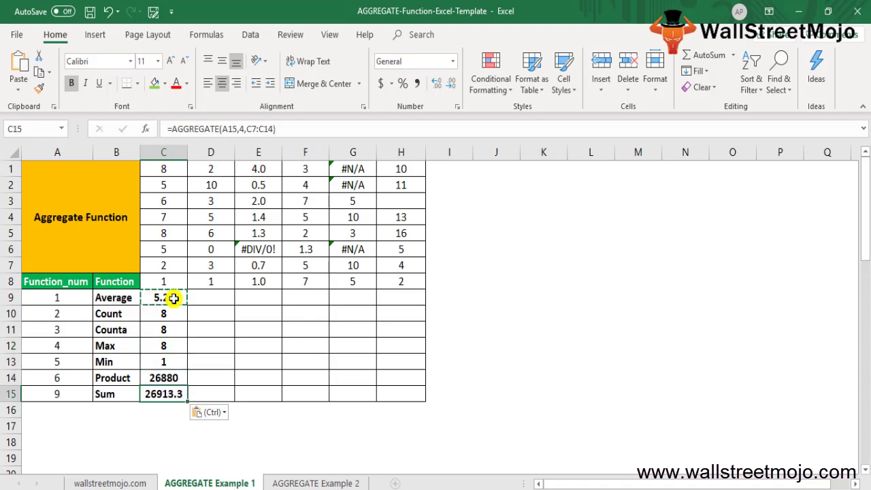
# Inspect the Count result's AGGREGATE formula in C10 without changing it.
pyautogui.press('Up')
pyautogui.press('Up')
pyautogui.press('Up')
pyautogui.press('Up')
pyautogui.press('Up')
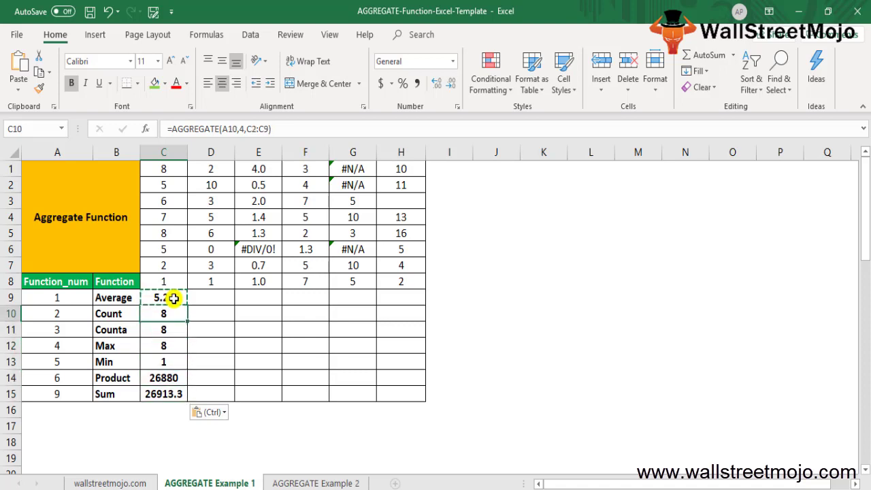
pyautogui.press('F2')
pyautogui.press('Escape')
pyautogui.press('Left')
pyautogui.press('Left')
pyautogui.press('Right')
pyautogui.press('Right')
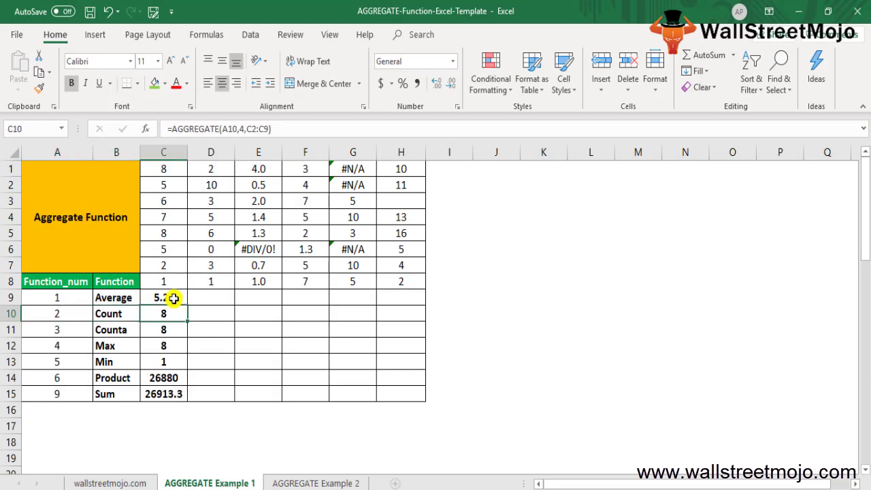
# Switch to the AGGREGATE Example 2 sheet.
pyautogui.hotkey('ctrl', 'pagedown')
pyautogui.press('Up')
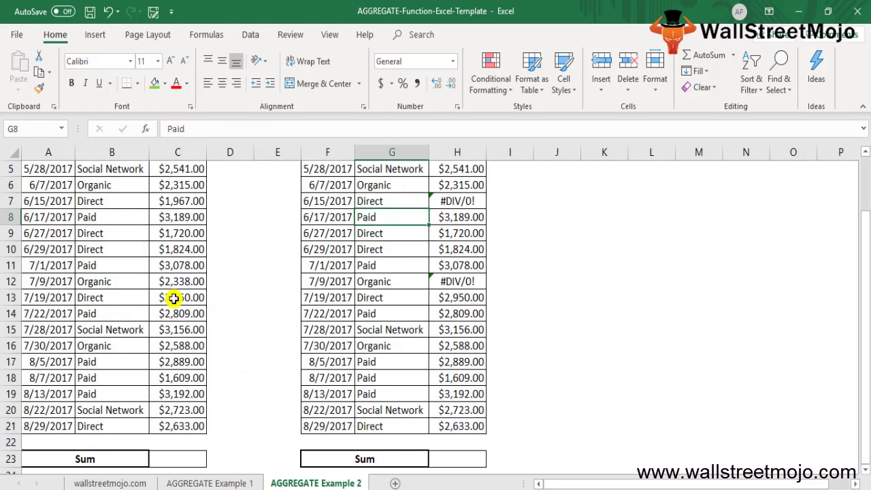
pyautogui.scroll(2, 173, 298)
# Review the left table's Channel entries and revenue format, then go to C23 beside Sum.
pyautogui.press('Up')
pyautogui.press('Up')
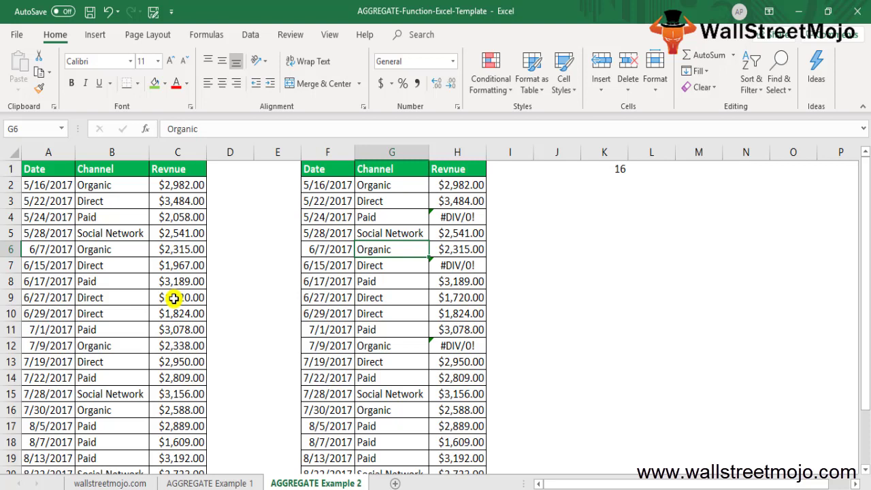
pyautogui.press('Up')
pyautogui.press('Up')
pyautogui.press('Up')
pyautogui.press('Up')
pyautogui.press('Up')
pyautogui.press('Left')
pyautogui.press('Left')
pyautogui.press('Left')
pyautogui.press('Left')
pyautogui.press('Left')
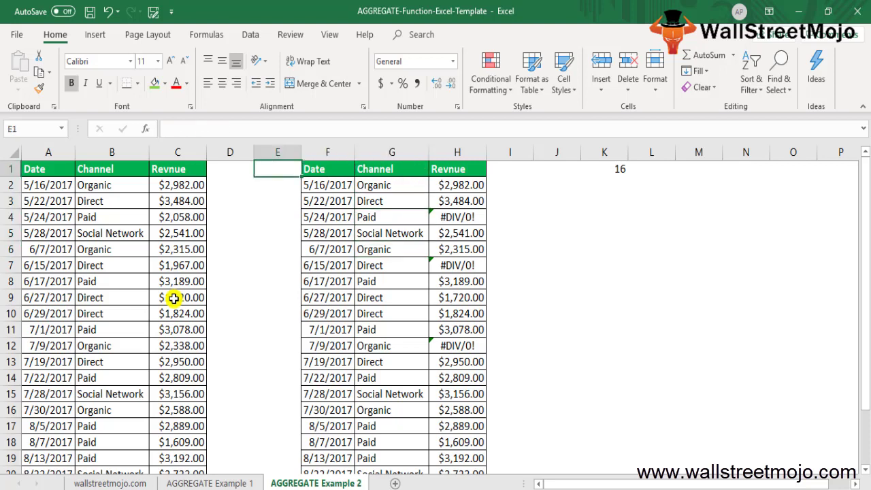
pyautogui.press('Down')
pyautogui.press('Right')
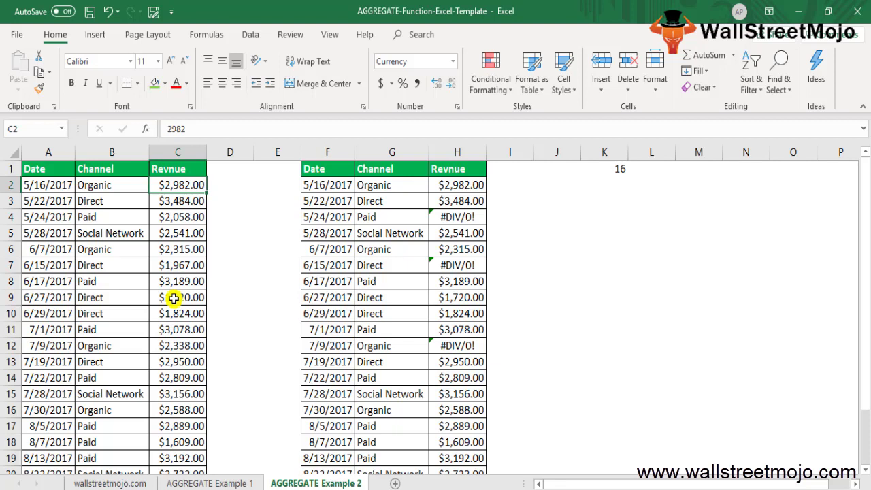
pyautogui.press('Left')
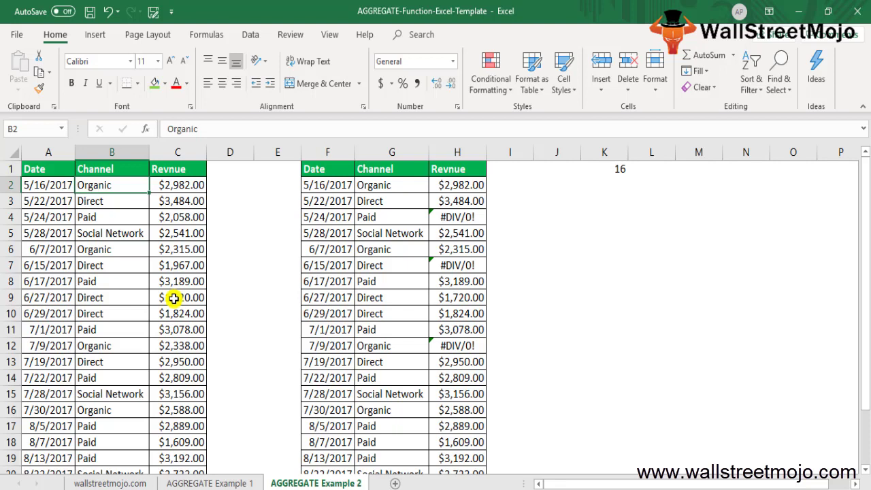
pyautogui.press('Down')
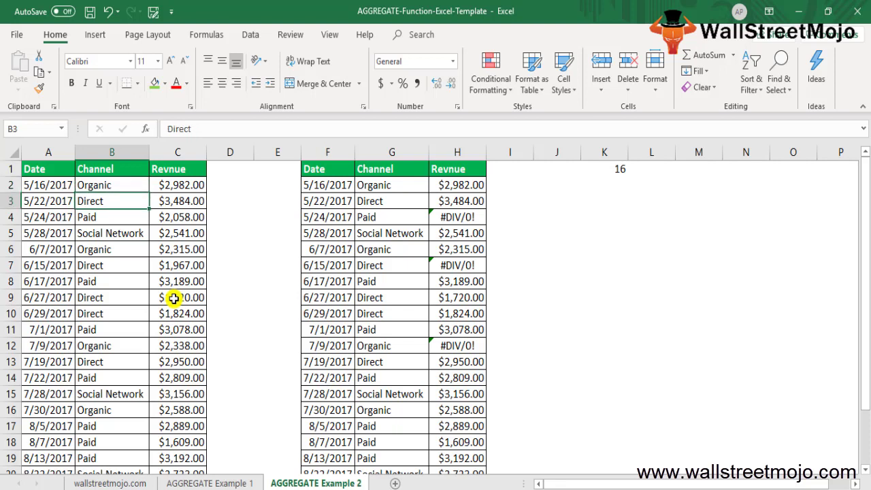
pyautogui.press('Down')
pyautogui.press('Down')
pyautogui.press('Down')
pyautogui.press('Down')
pyautogui.hotkey('ctrl', 'Down')
pyautogui.press('Down')
pyautogui.press('Down')
pyautogui.press('Right')
# Enter =SUM(C2:C21) in C23 so the left revenue totals $52,045.00.
pyautogui.write('=sum(')
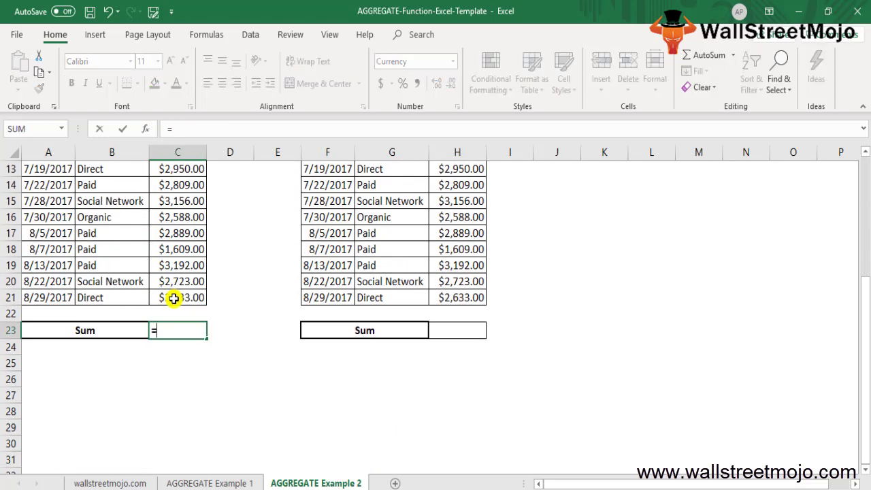
pyautogui.press('Up')
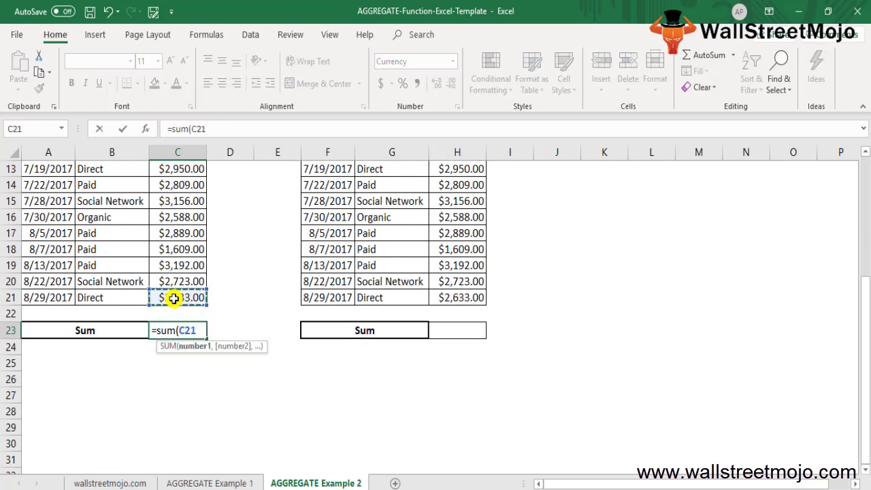
pyautogui.hotkey('ctrl', 'shift', 'Up')
pyautogui.press('Return')
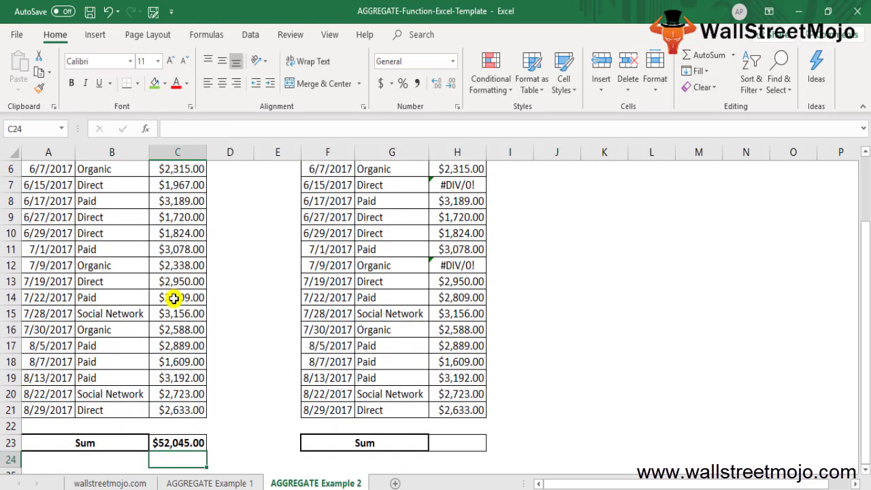
pyautogui.press('Up')
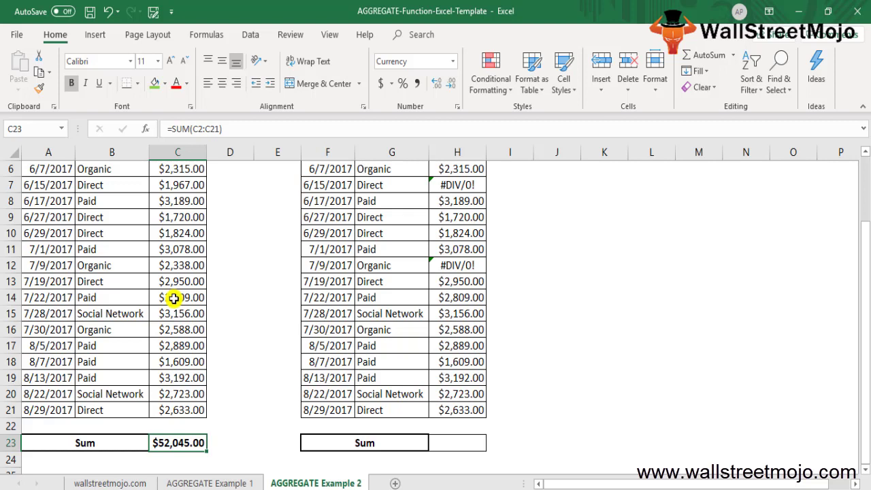
pyautogui.press('Left')
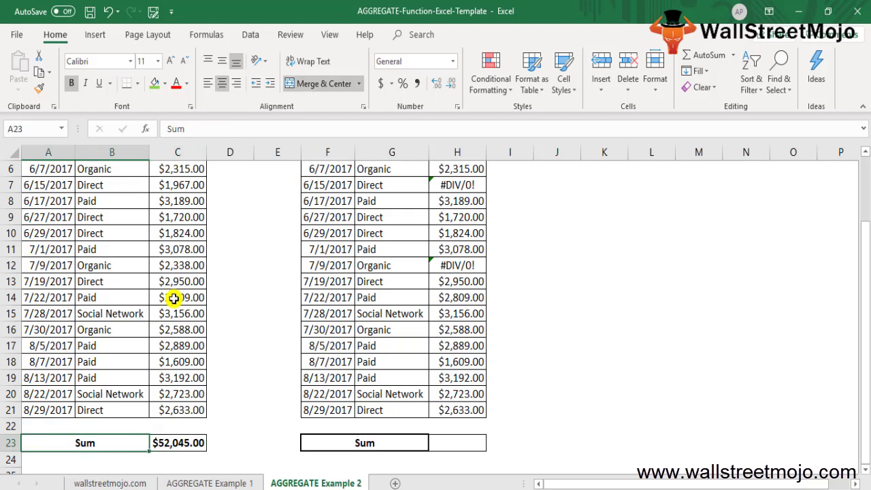
# Clear the SUM in C23 and start an AGGREGATE formula using function 9, SUM.
pyautogui.press('Right')
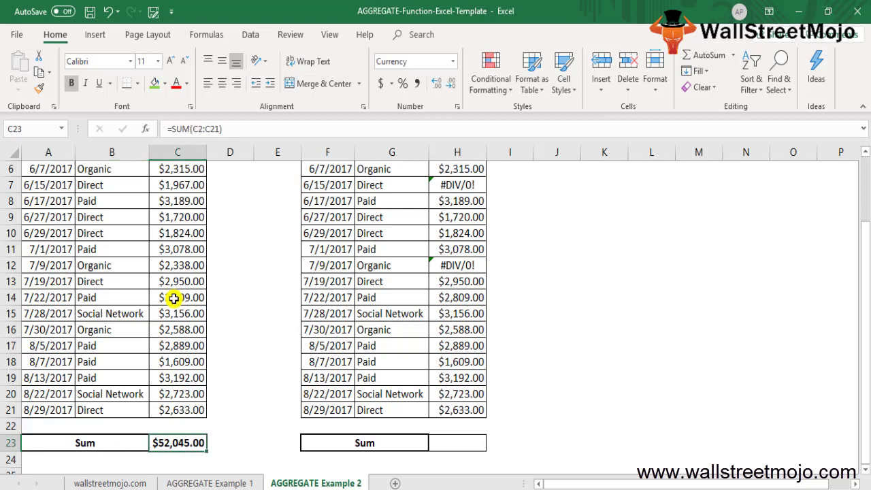
pyautogui.press('Right')
pyautogui.press('Left')
pyautogui.press('Left')
pyautogui.press('Right')
pyautogui.press('Right')
pyautogui.press('Left')
pyautogui.press('Delete')
pyautogui.write('=a')
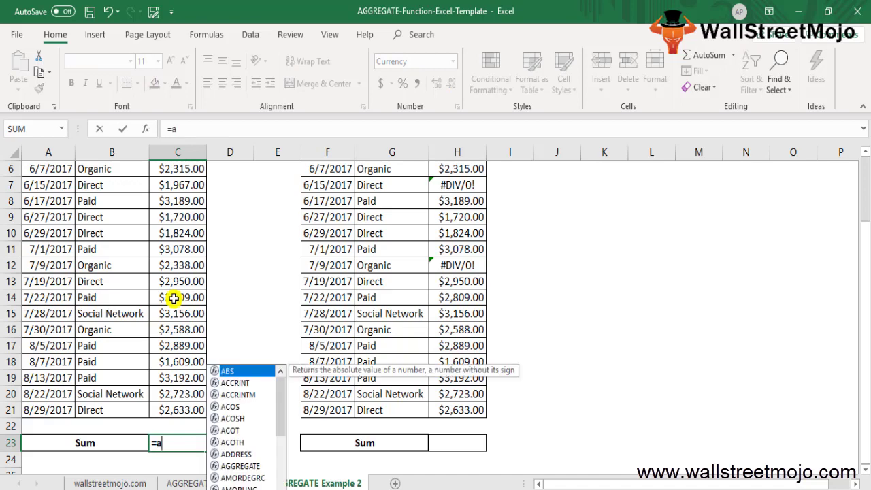
pyautogui.write('gg')
pyautogui.press('Tab')
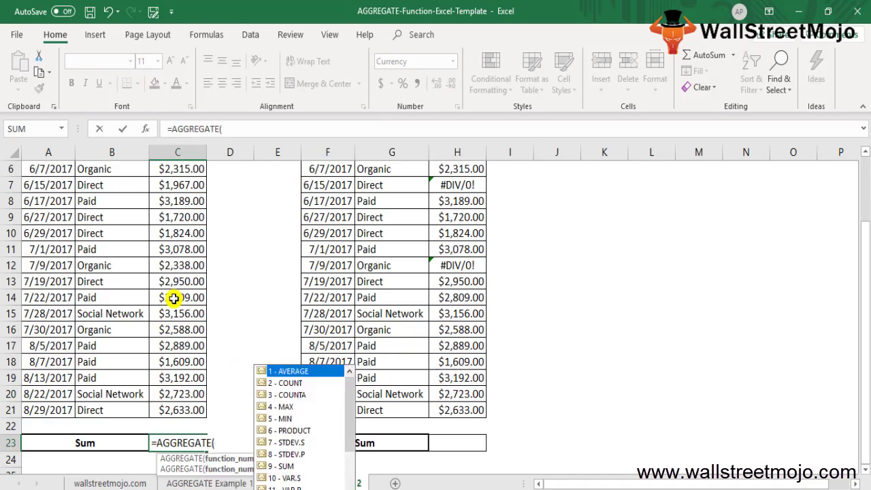
pyautogui.press('Down')
pyautogui.press('Down')
pyautogui.press('Down')
pyautogui.press('Down')
pyautogui.press('Down')
pyautogui.press('Down')
pyautogui.press('Down')
pyautogui.press('Down')
pyautogui.press('Tab')
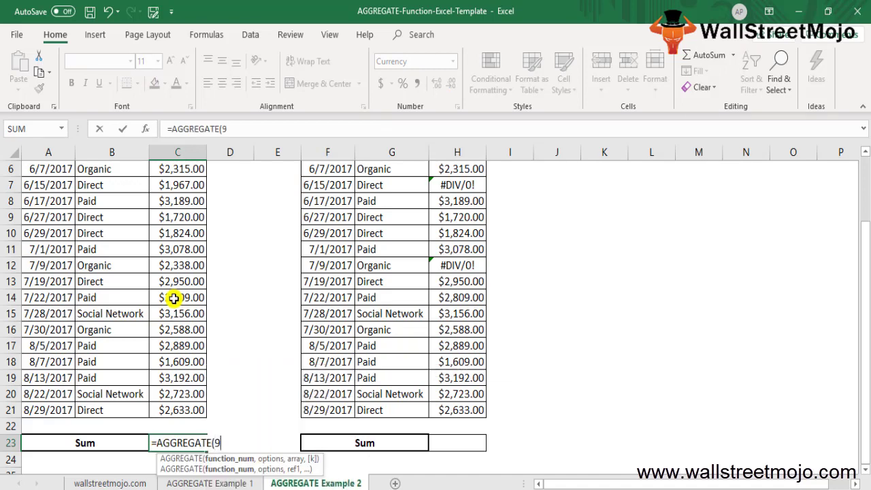
# Add option 5 (ignore hidden rows) and range C2:C21, committing =AGGREGATE(9,5,C2:C21).
pyautogui.write(',')
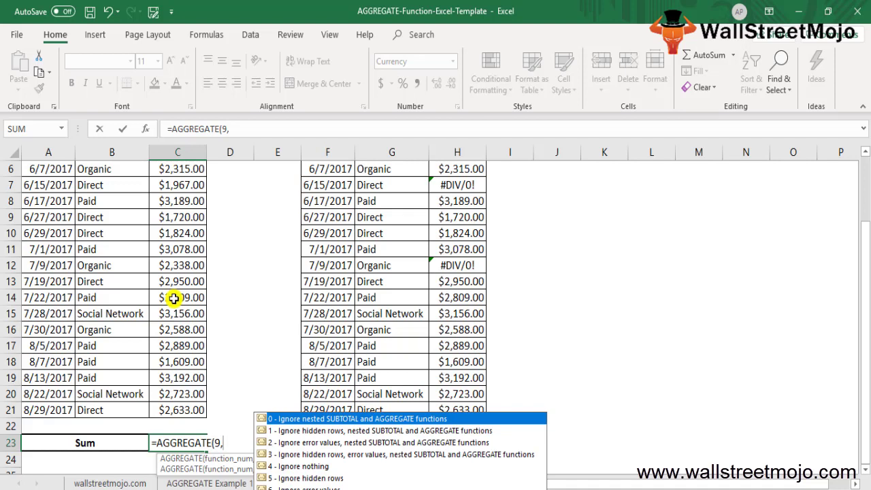
pyautogui.press('Down')
pyautogui.press('Down')
pyautogui.press('Down')
pyautogui.press('Down')
pyautogui.press('Down')
pyautogui.press('Tab')
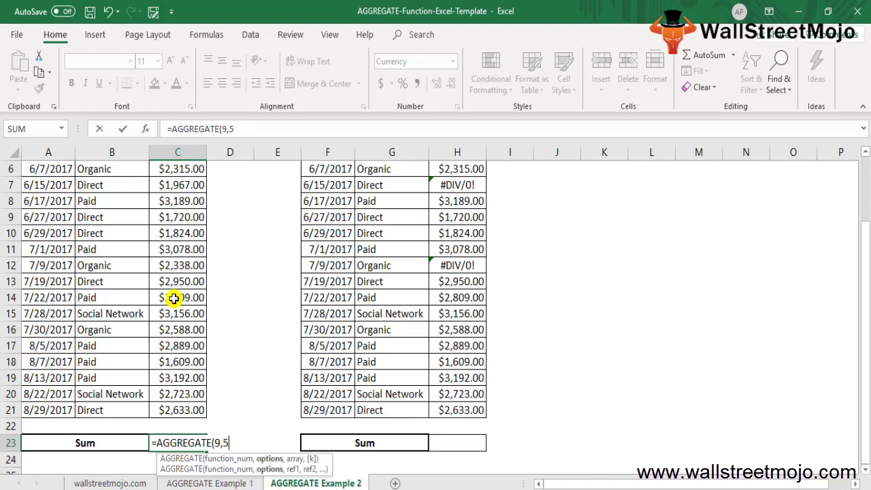
pyautogui.write(',')
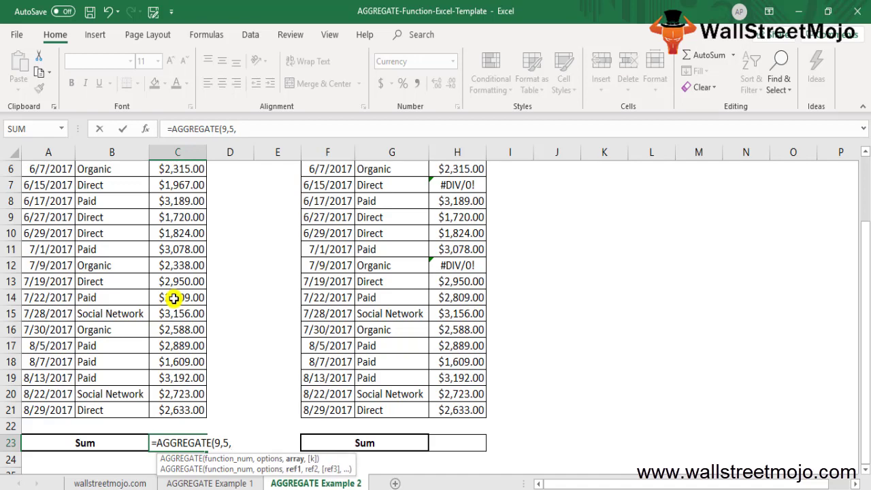
pyautogui.press('Up')
pyautogui.press('Up')
pyautogui.press('Up')
pyautogui.press('Up')
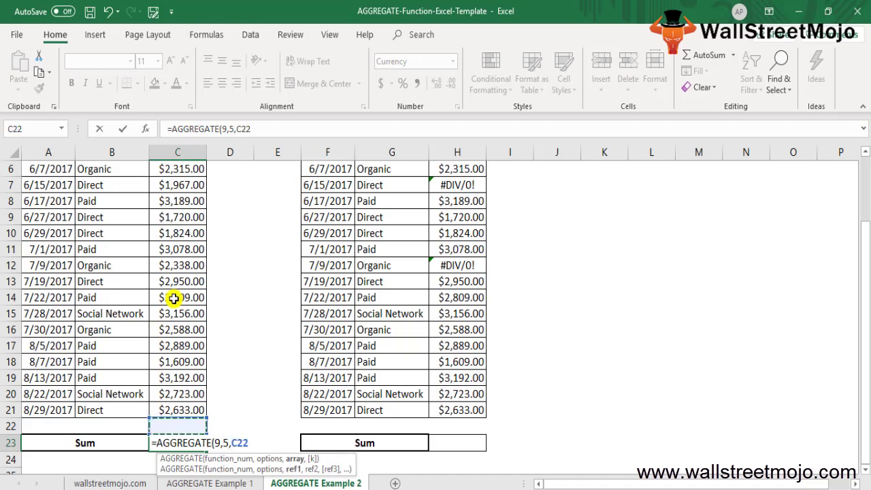
pyautogui.press('Down')
pyautogui.press('Down')
pyautogui.hotkey('ctrl', 'shift', 'Up')
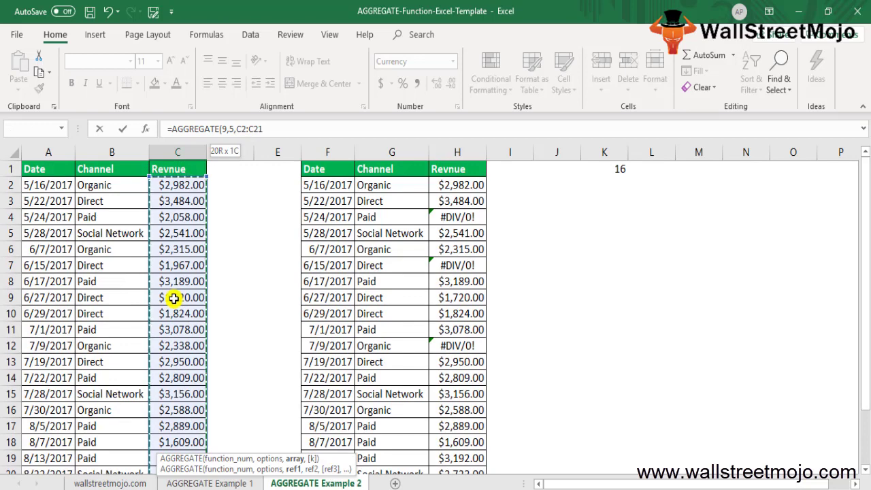
pyautogui.press('Return')
# Verify C23's AGGREGATE formula still totals $52,045.00.
pyautogui.press('Up')
pyautogui.press('F2')
pyautogui.press('Escape')
pyautogui.press('Right')
pyautogui.press('Right')
pyautogui.press('Right')
pyautogui.press('Right')
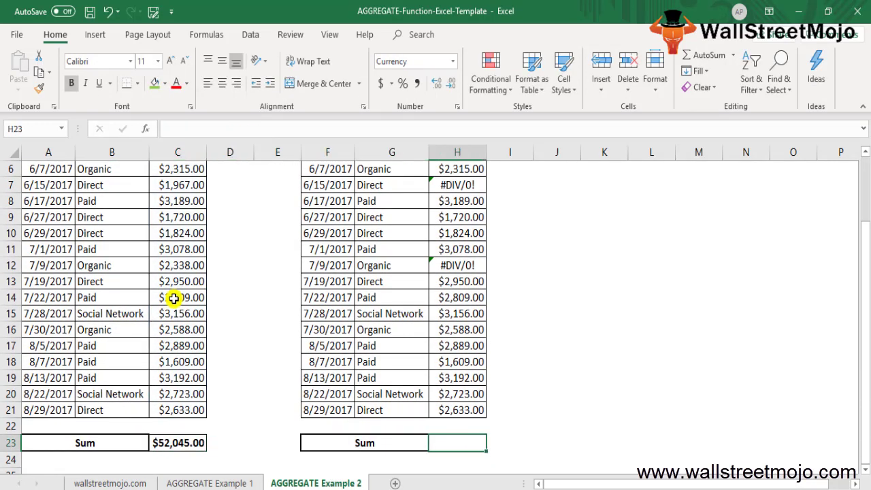
pyautogui.press('Up')
pyautogui.hotkey('ctrl', 'Up')
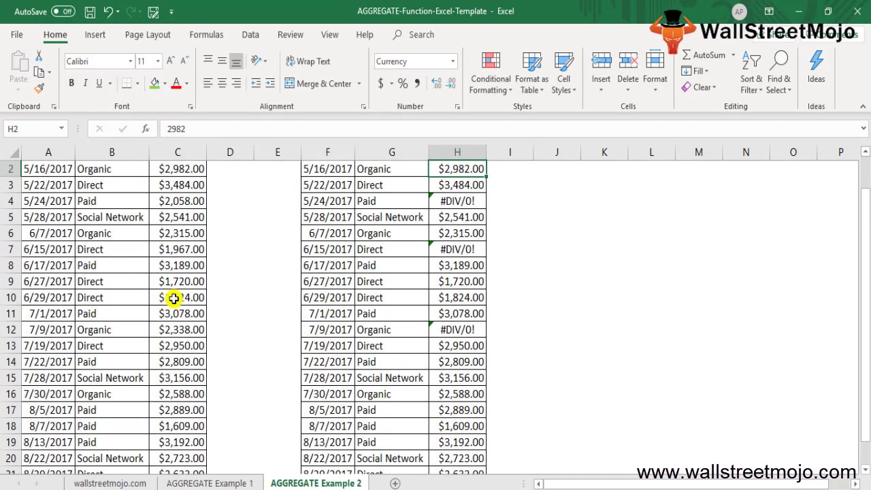
pyautogui.press('Down')
pyautogui.press('Down')
pyautogui.press('Down')
pyautogui.press('Down')
pyautogui.press('Down')
pyautogui.press('Down')
pyautogui.press('Down')
pyautogui.press('Down')
pyautogui.press('Down')
pyautogui.press('Down')
pyautogui.press('Down')
pyautogui.press('Down')
pyautogui.press('Down')
pyautogui.press('Down')
pyautogui.press('Down')
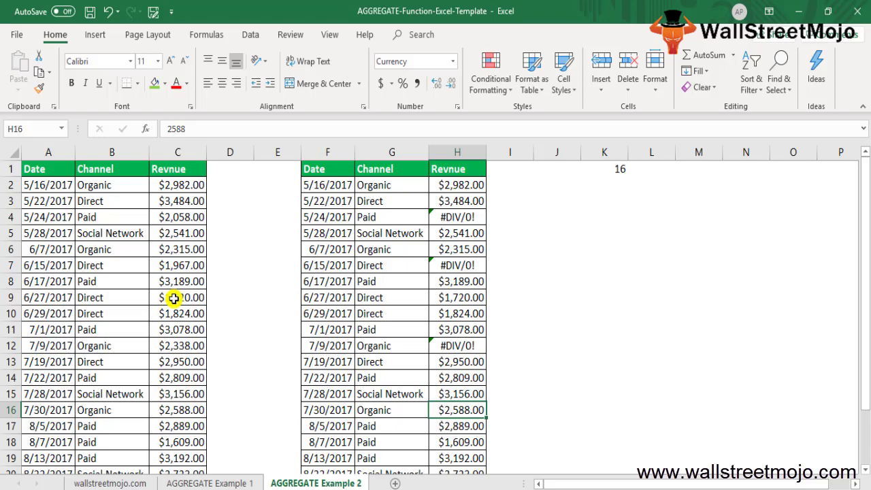
pyautogui.press('Down')
pyautogui.press('Down')
pyautogui.press('Down')
pyautogui.press('Down')
pyautogui.press('Down')
pyautogui.press('Down')
pyautogui.press('Down')
pyautogui.press('Down')
pyautogui.press('Down')
pyautogui.press('Down')
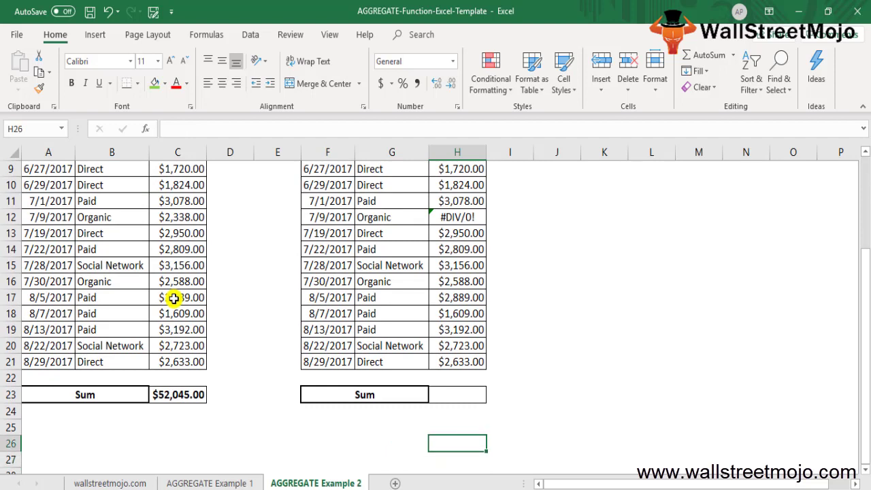
pyautogui.press('Up')
pyautogui.press('Up')
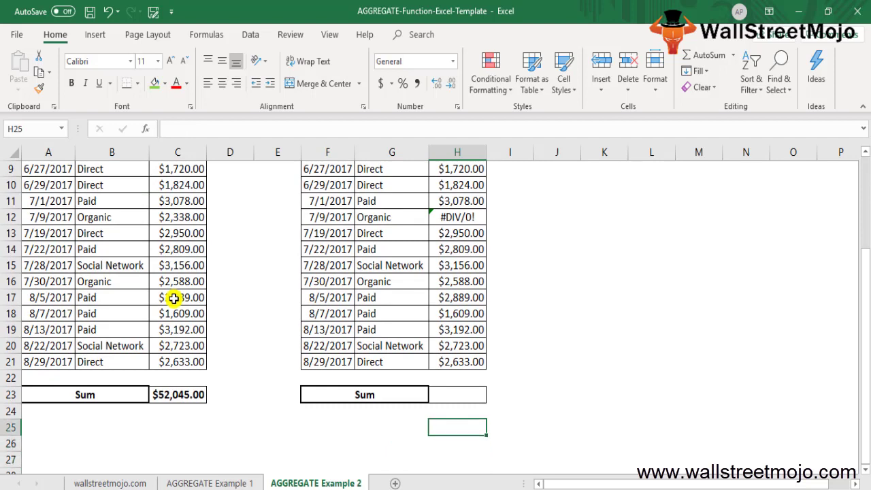
pyautogui.press('Up')
pyautogui.press('Up')
pyautogui.press('Up')
pyautogui.hotkey('ctrl', 'Up')
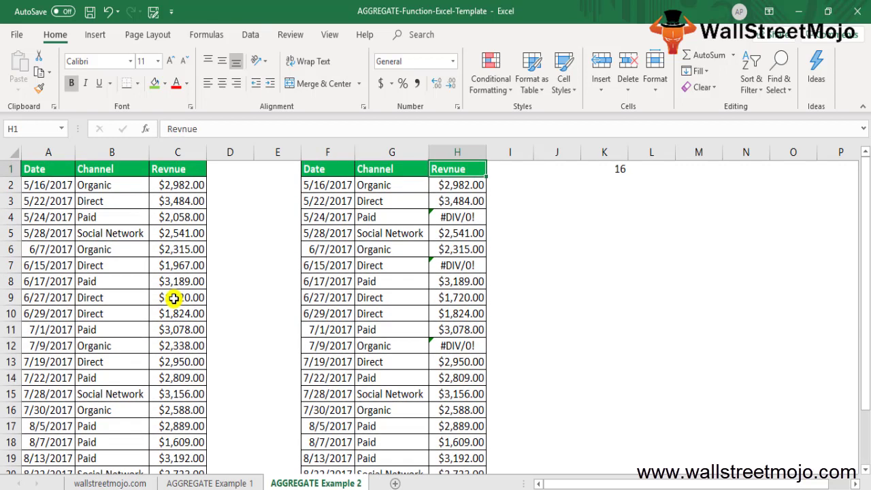
pyautogui.press('Left')
pyautogui.press('Left')
pyautogui.press('Left')
pyautogui.press('Left')
pyautogui.press('Left')
pyautogui.press('Left')
pyautogui.press('Left')
pyautogui.hotkey('ctrl', 'shift', 'Right')
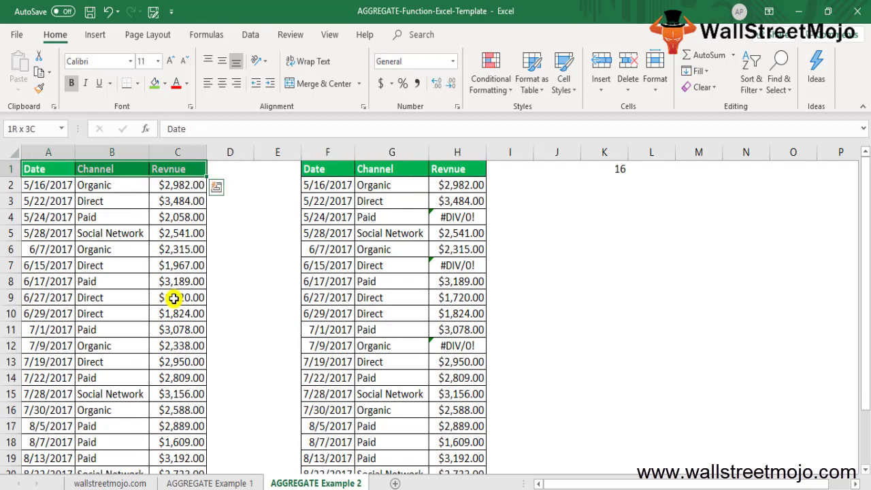
pyautogui.hotkey('ctrl', 'shift', 'Down')
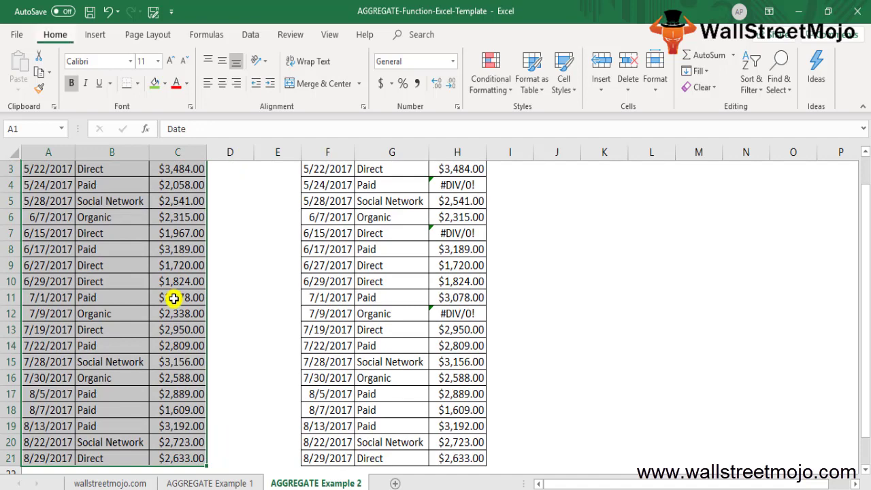
# Filter the left table's Channel column to show only Organic rows.
pyautogui.hotkey('ctrl', 'Home')
pyautogui.press('Right')
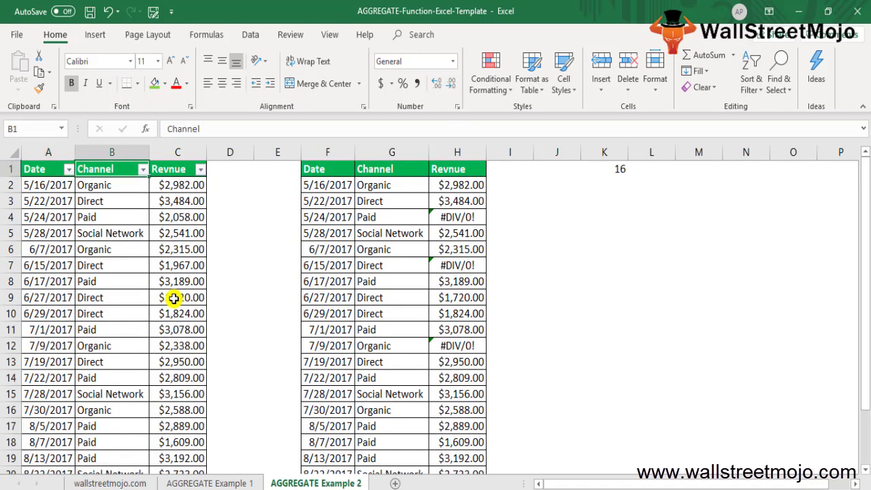
pyautogui.hotkey('alt', 'Down')
pyautogui.press('Down')
pyautogui.press('Down')
pyautogui.press('Down')
# Select the visible Organic revenue values to check their total.
pyautogui.press('Down')
pyautogui.press('Down')
pyautogui.press('space')
pyautogui.press('Down')
pyautogui.press('Down')
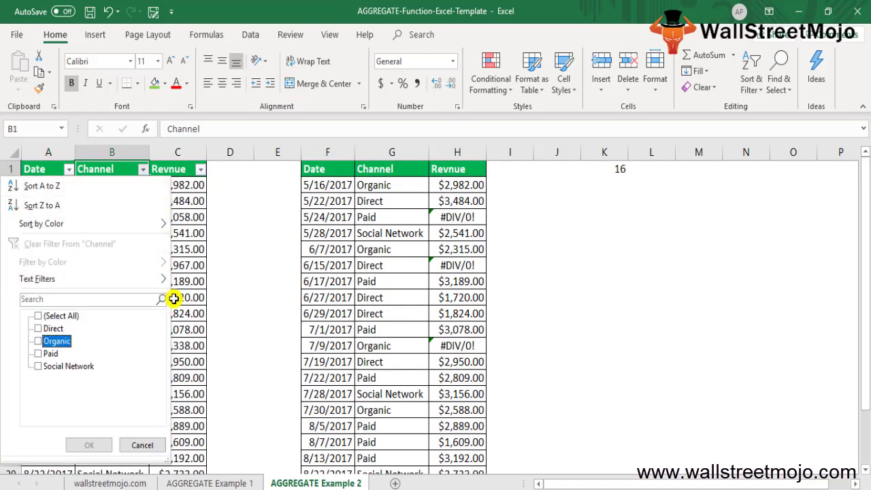
pyautogui.press('space')
pyautogui.press('Return')
pyautogui.press('Down')
pyautogui.press('Right')
pyautogui.hotkey('shift', 'Down')
pyautogui.hotkey('shift', 'Down')
pyautogui.hotkey('shift', 'Down')
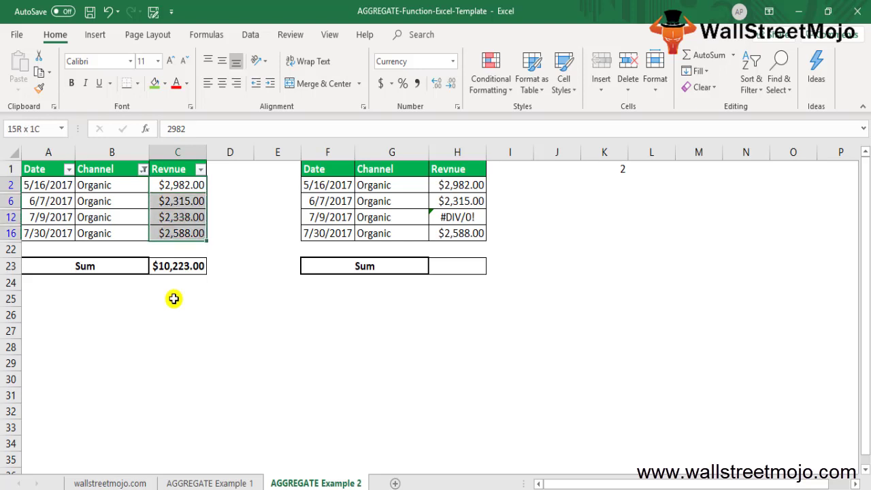
pyautogui.press('Up')
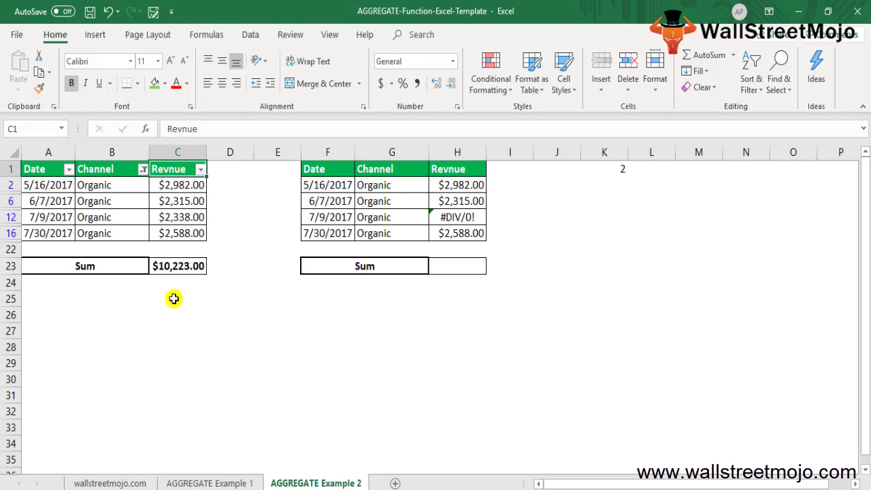
pyautogui.press('Left')
# Change the Channel filter to Paid only, making the Sum read $18,824.00.
pyautogui.hotkey('alt', 'Down')
pyautogui.press('Down')
pyautogui.press('Down')
pyautogui.press('Down')
pyautogui.press('Down')
pyautogui.press('Down')
pyautogui.press('Down')
pyautogui.press('Down')
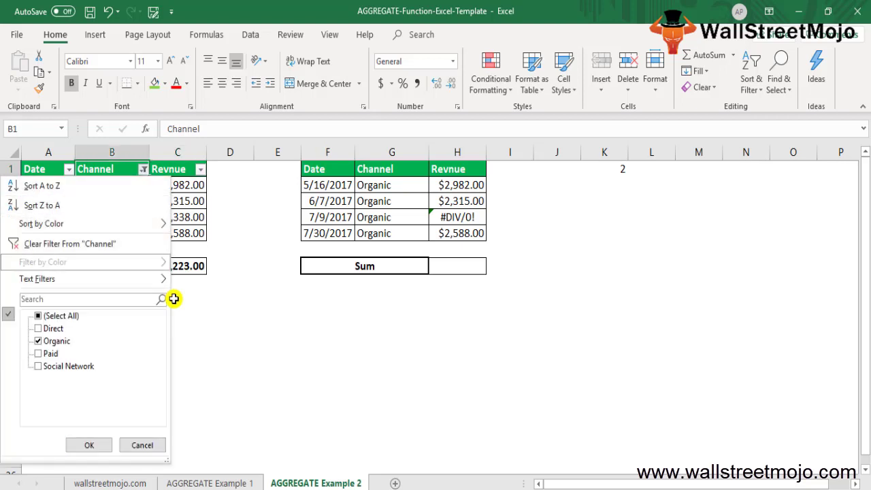
pyautogui.press('Up')
pyautogui.press('space')
pyautogui.press('Down')
pyautogui.press('Down')
pyautogui.press('Down')
pyautogui.press('space')
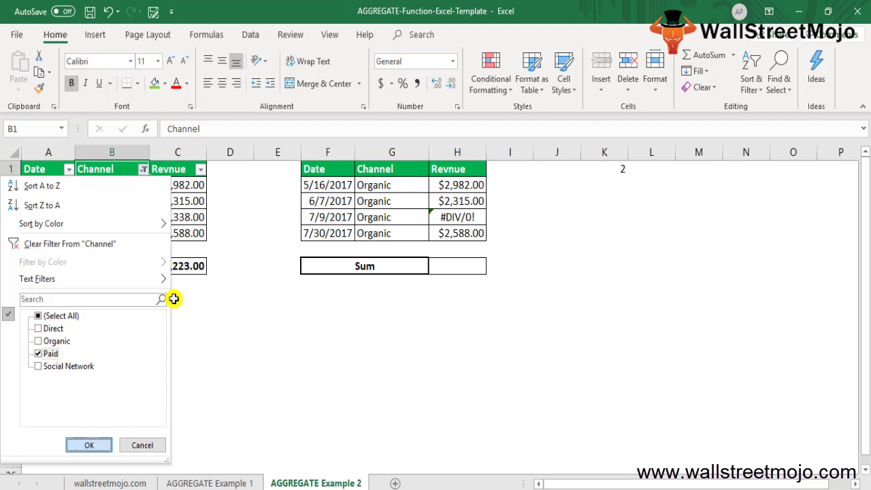
pyautogui.press('Return')
pyautogui.press('Down')
pyautogui.press('Down')
pyautogui.press('Down')
pyautogui.press('Down')
pyautogui.press('Down')
pyautogui.press('Down')
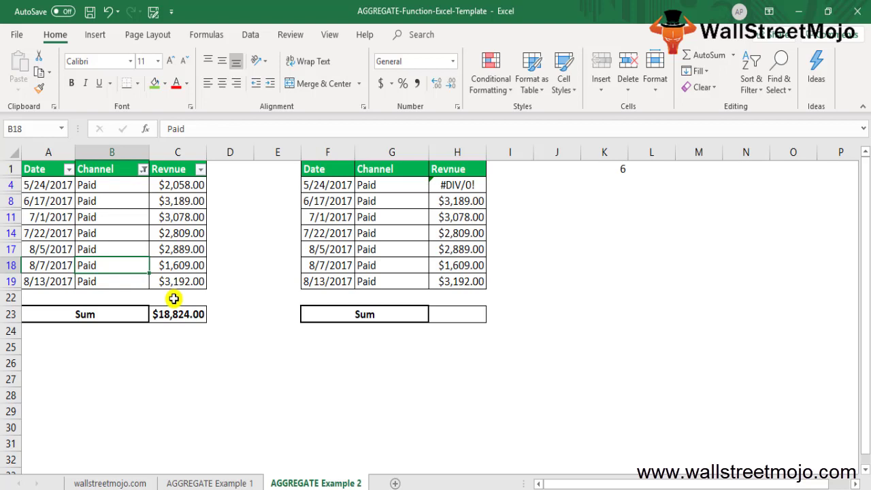
pyautogui.press('Down')
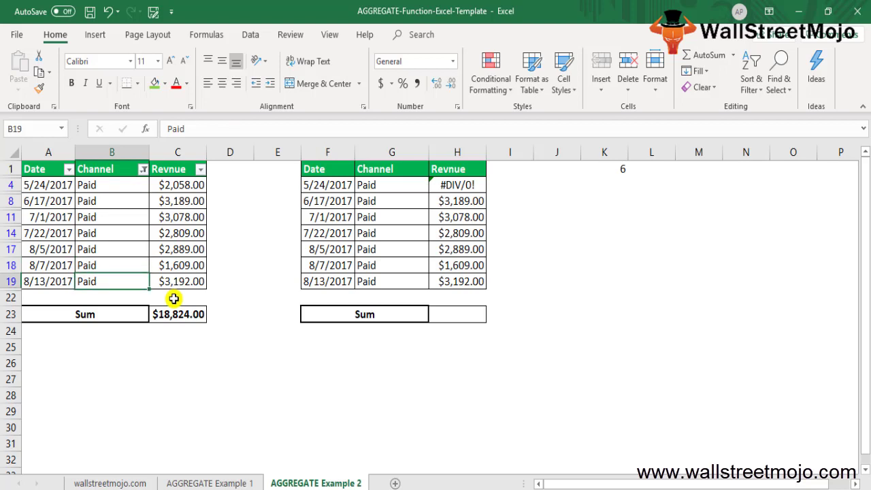
# Copy the AGGREGATE total from C23 into the right table's Sum cell H23.
pyautogui.press('Down')
pyautogui.press('Down')
pyautogui.press('Down')
pyautogui.press('Down')
pyautogui.press('Down')
pyautogui.press('Down')
pyautogui.press('Right')
pyautogui.press('Right')
pyautogui.press('Right')
pyautogui.press('Up')
pyautogui.press('Up')
pyautogui.press('Up')
pyautogui.press('Up')
pyautogui.press('Right')
pyautogui.press('Right')
pyautogui.press('Right')
pyautogui.press('Left')
pyautogui.press('Left')
pyautogui.press('Left')
pyautogui.press('Left')
pyautogui.press('Left')
pyautogui.hotkey('ctrl', 'c')
pyautogui.press('Right')
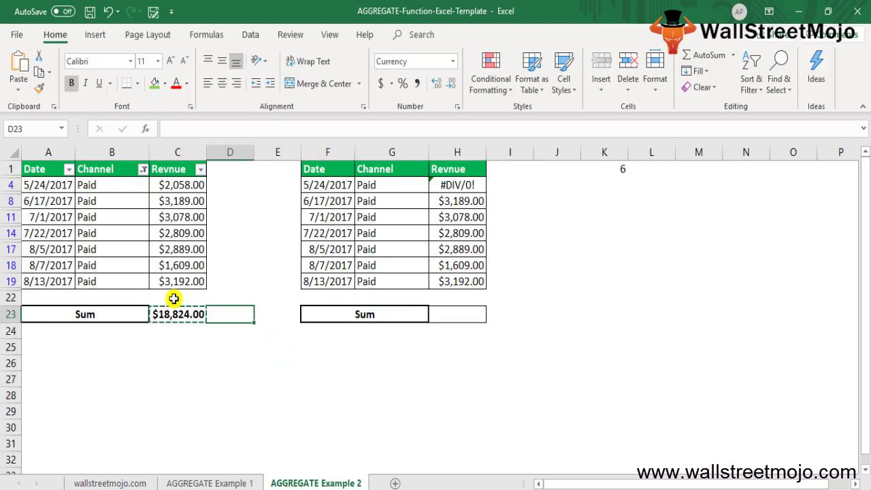
pyautogui.press('Right')
pyautogui.press('Right')
pyautogui.press('Right')
pyautogui.hotkey('ctrl', 'v')
# Change H23's AGGREGATE option from 5 to 6 to ignore errors, giving $45,682.00.
pyautogui.press('Left')
pyautogui.press('Right')
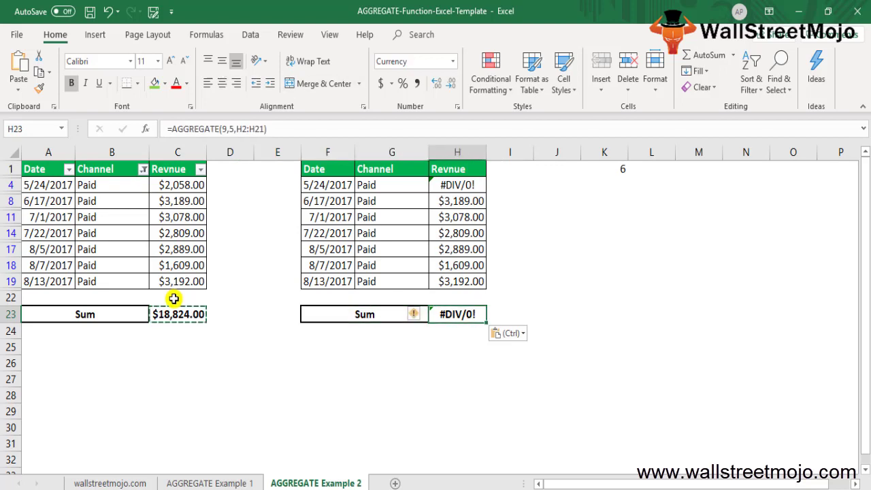
pyautogui.press('F2')
pyautogui.press('Left')
pyautogui.press('Left')
pyautogui.press('Left')
pyautogui.press('Left')
pyautogui.press('Left')
pyautogui.press('Left')
pyautogui.press('Left')
pyautogui.press('Left')
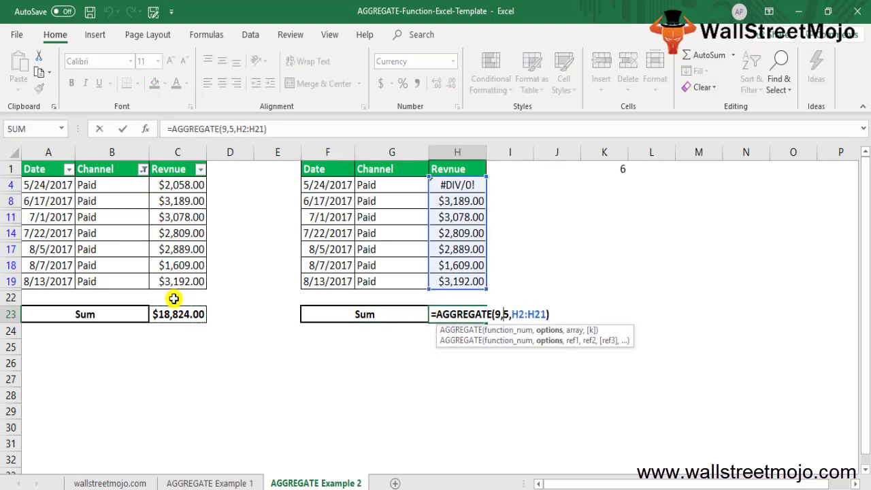
pyautogui.press('BackSpace')
pyautogui.write('6')
pyautogui.press('Return')
pyautogui.press('Up')
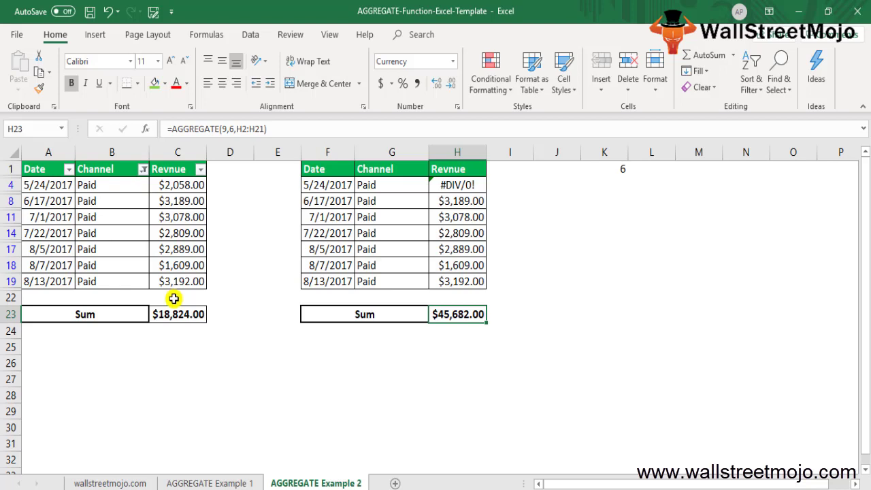
pyautogui.press('pagedown')
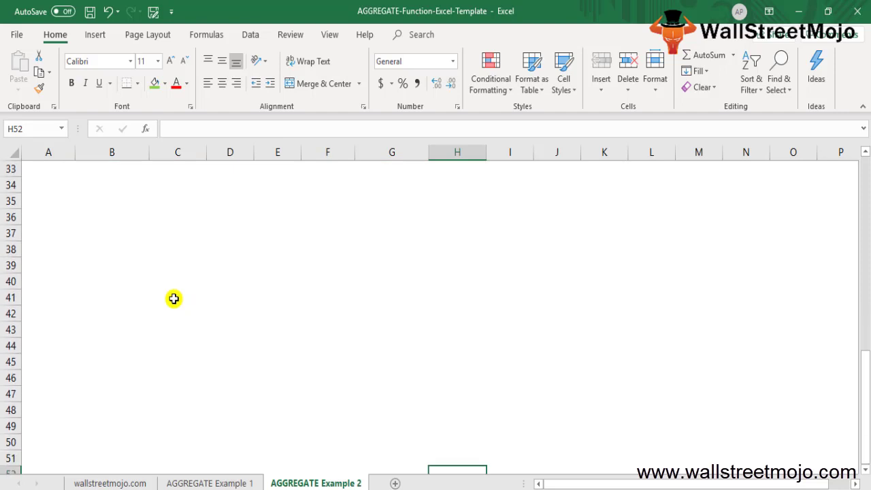
# Type 'Num value 19 or less than 1' in B38 and 'Greater than 1' in B39.
pyautogui.click(128, 247)
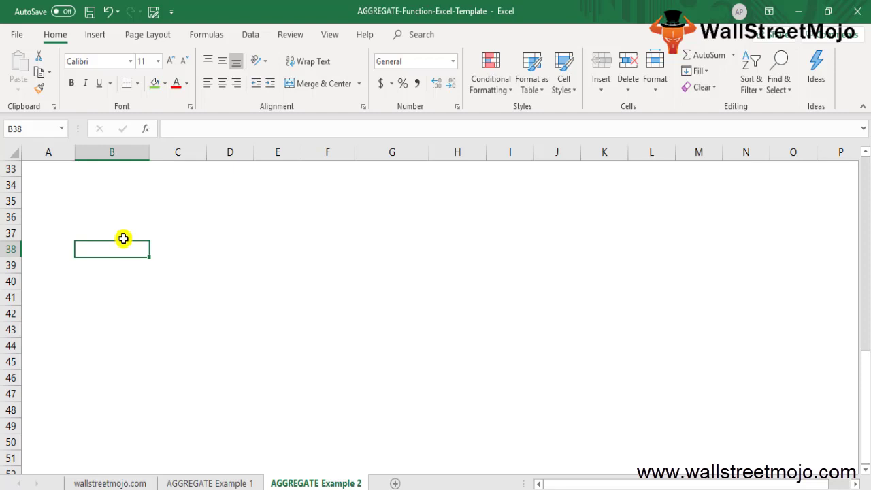
pyautogui.write('Num value 19 or ')
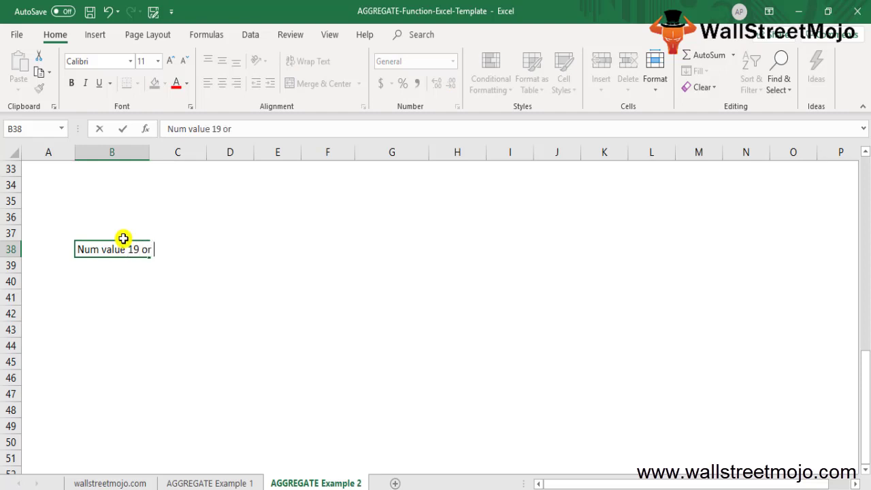
pyautogui.write('less than 1')
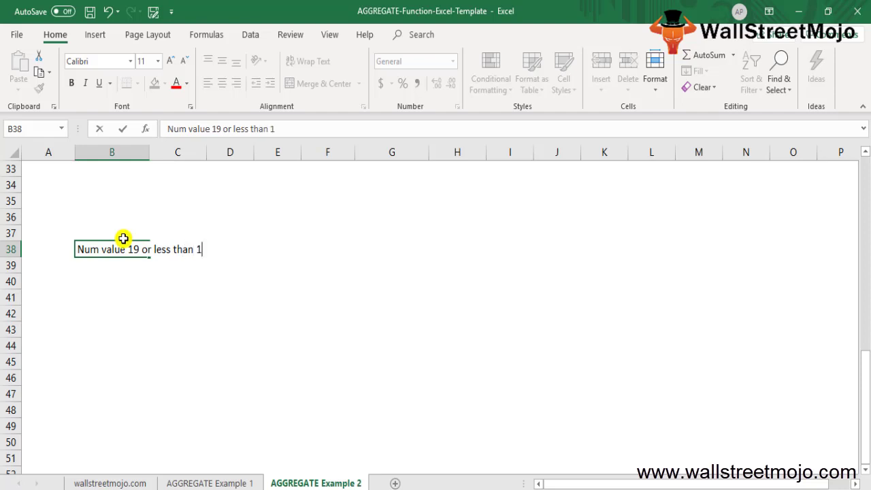
pyautogui.press('Return')
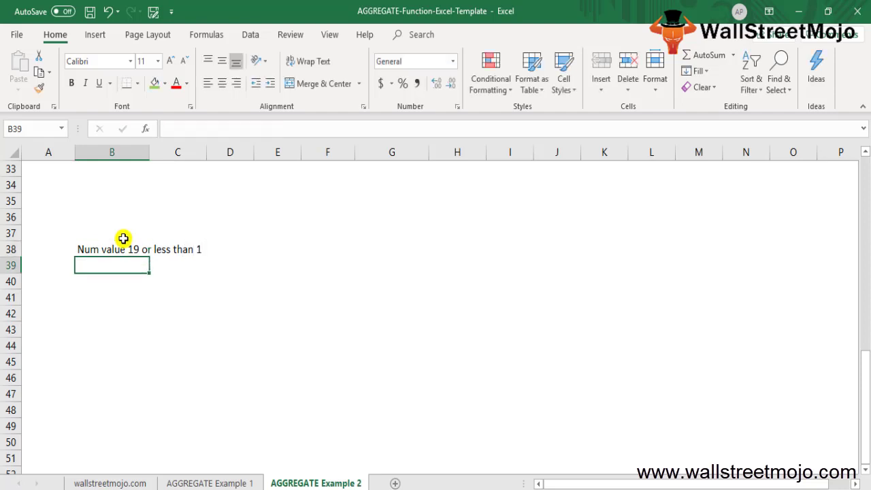
pyautogui.write('Grater')
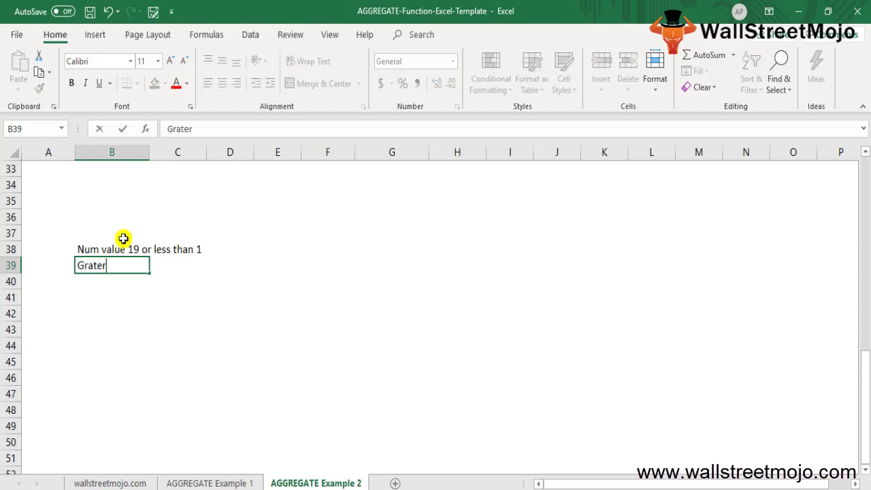
pyautogui.press('BackSpace')
pyautogui.press('BackSpace')
pyautogui.press('BackSpace')
pyautogui.press('BackSpace')
pyautogui.press('BackSpace')
pyautogui.write('eater than 1')
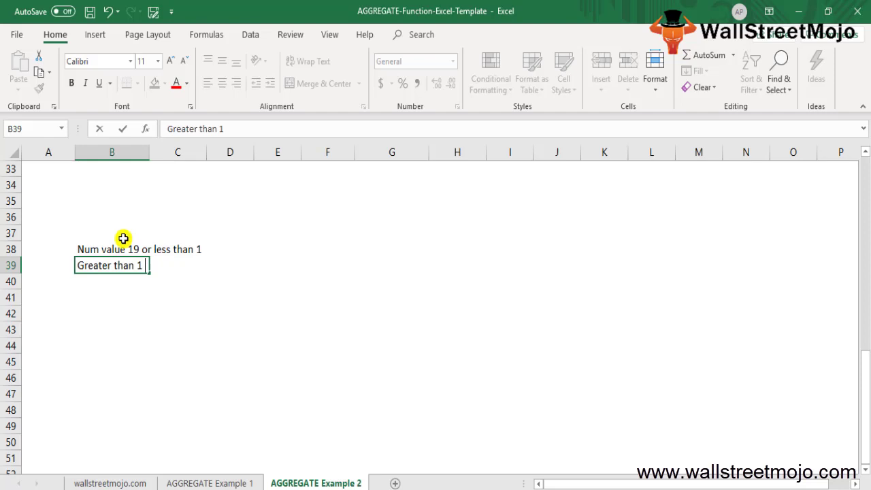
pyautogui.press('Return')
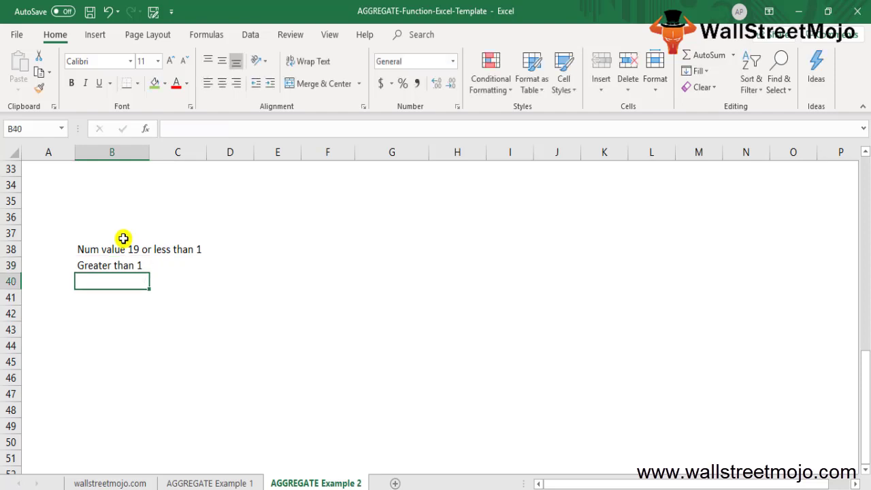
# Add 'value error' in B40 and type 'Ignores the hidden rows' in B42.
pyautogui.write('value error')
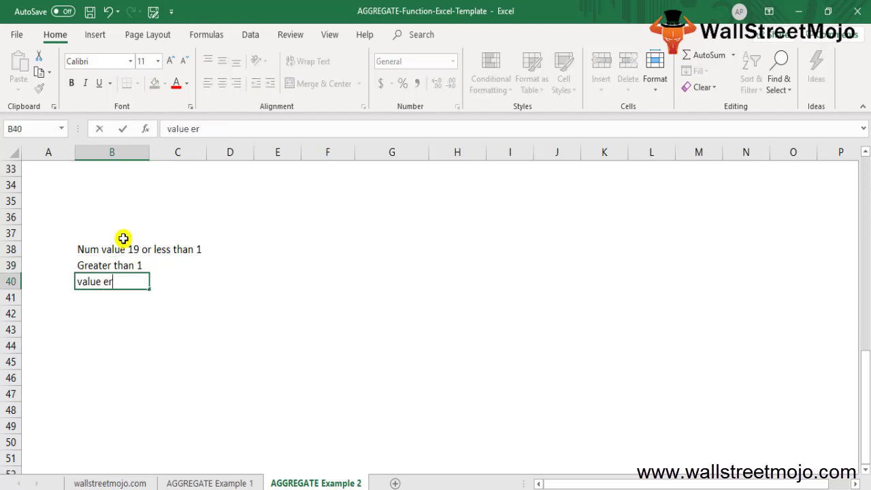
pyautogui.press('Return')
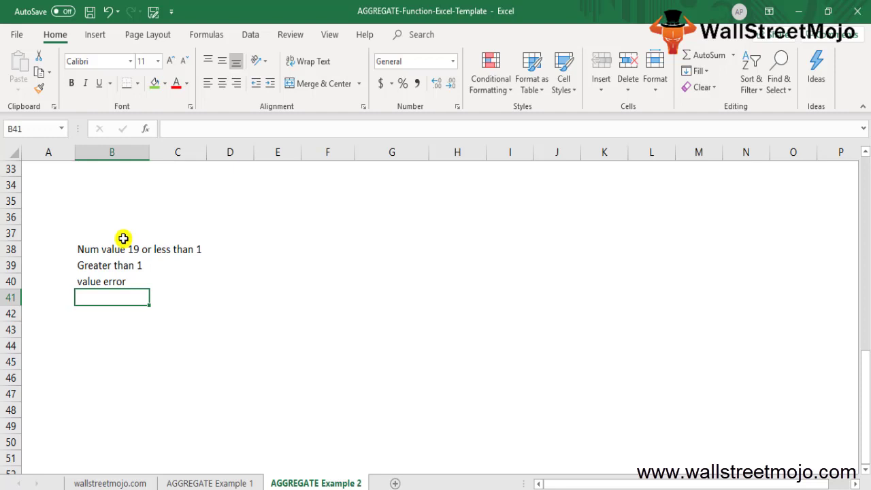
pyautogui.press('Down')
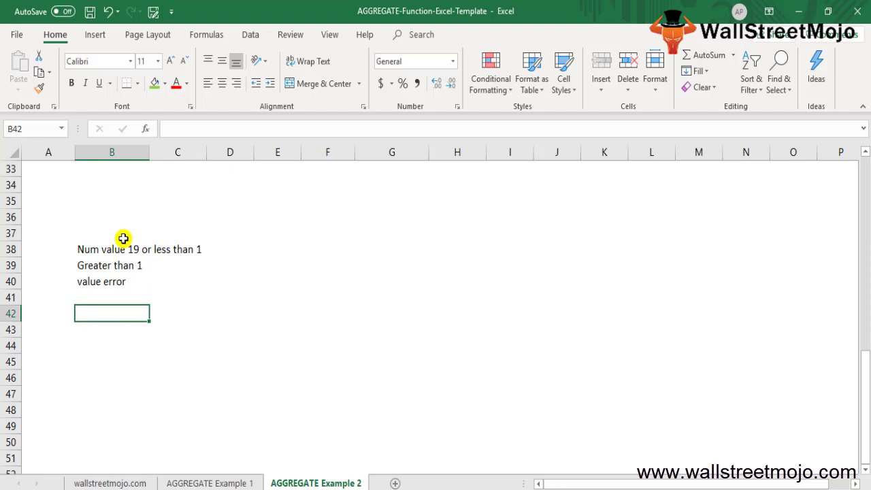
pyautogui.write('Ignores ')
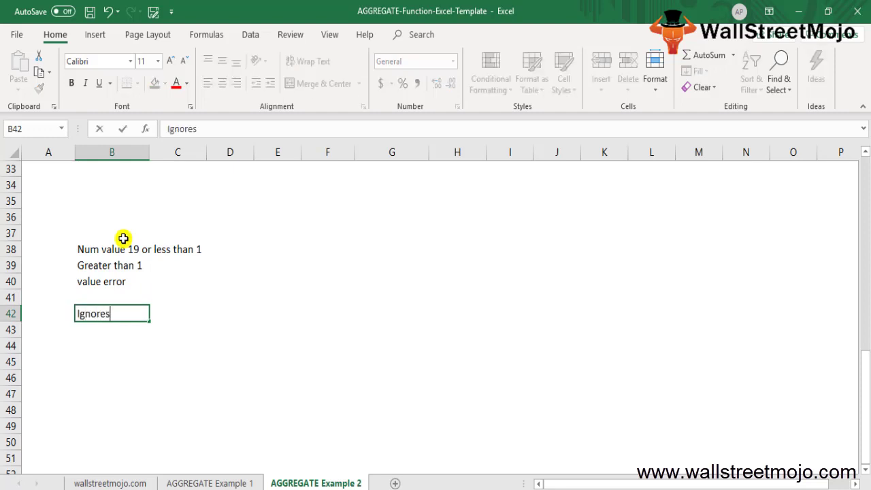
pyautogui.write('the hidden')
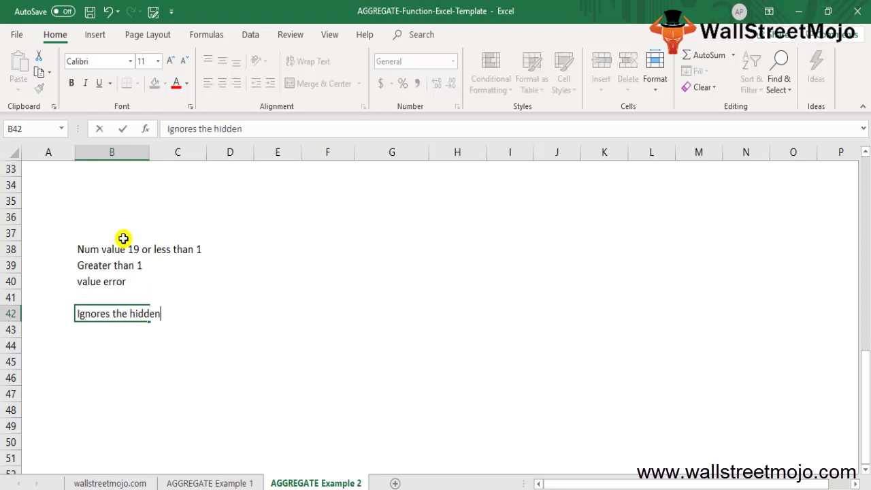